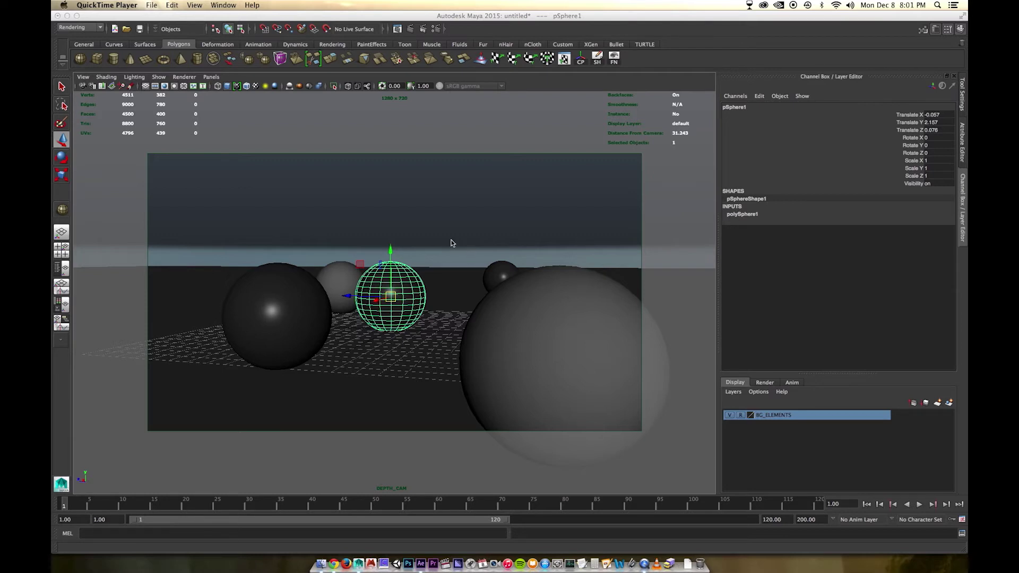
Deselect the sphere and view the scene from the perspective camera, examining how the five spheres are spaced in depth
click(381, 201)
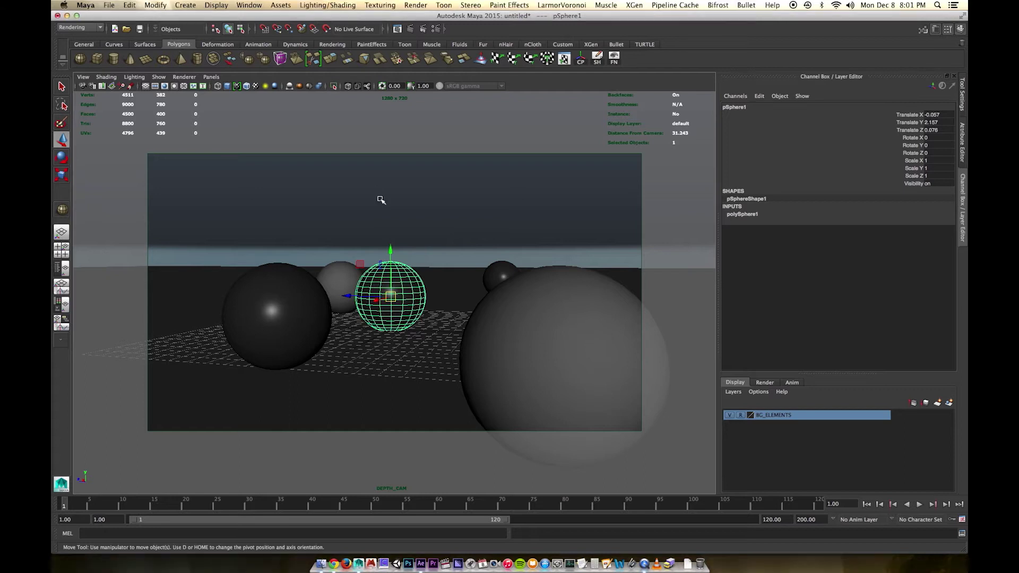
click(381, 200)
key(space)
drag(381, 200, 394, 216)
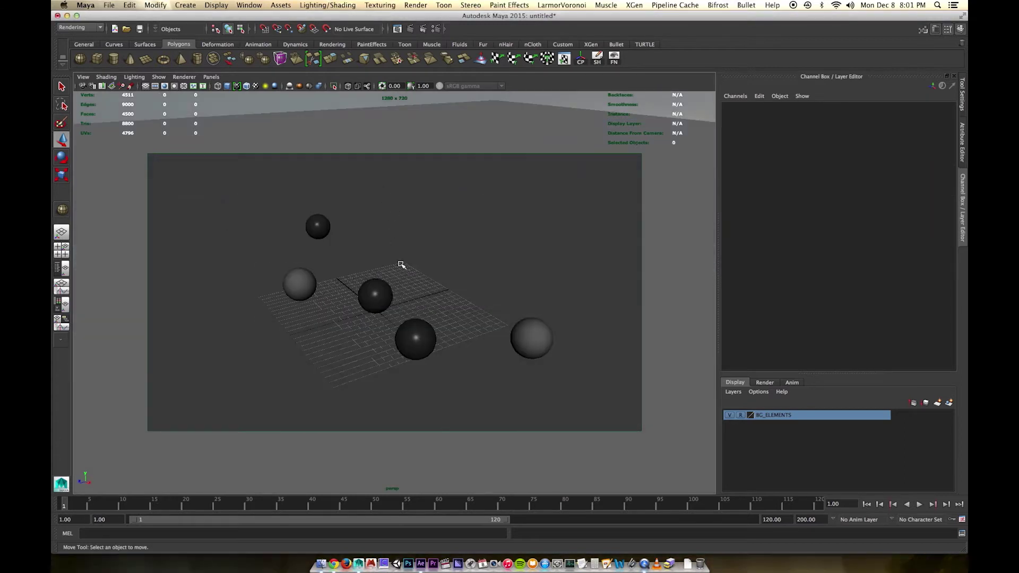
alt+drag(393, 353, 419, 354)
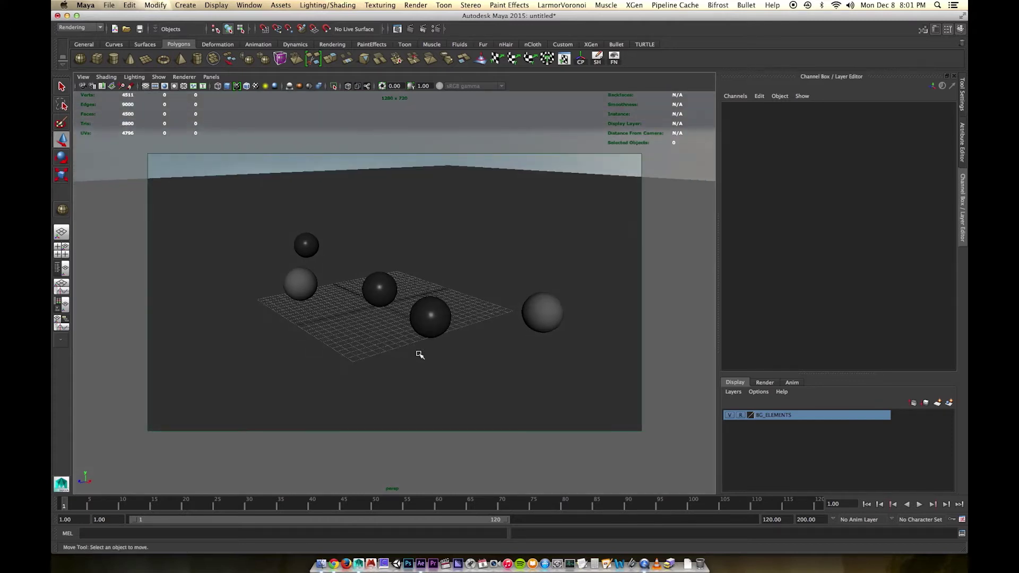
Look through DEPTH_CAM and select the middle sphere to read its distance from the camera
click(211, 76)
mouse_move(228, 86)
click(300, 87)
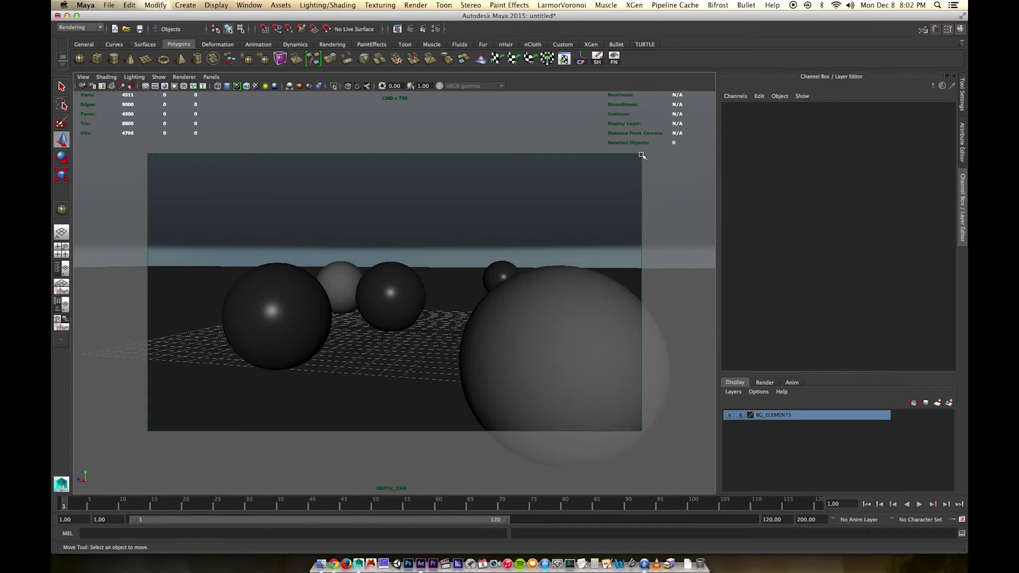
click(390, 299)
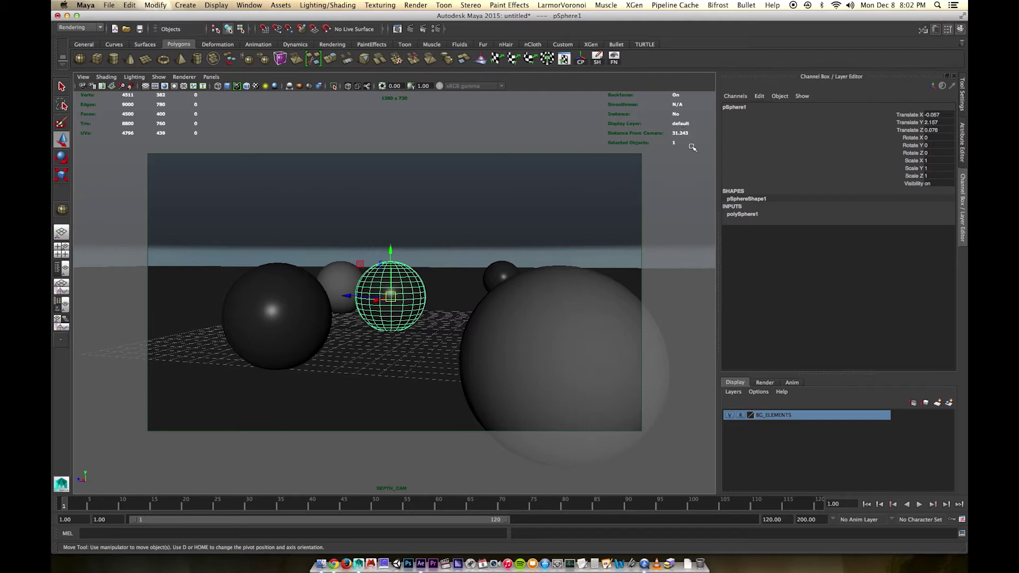
Review the Heads Up Display options that control the object details and poly count read-outs
click(210, 4)
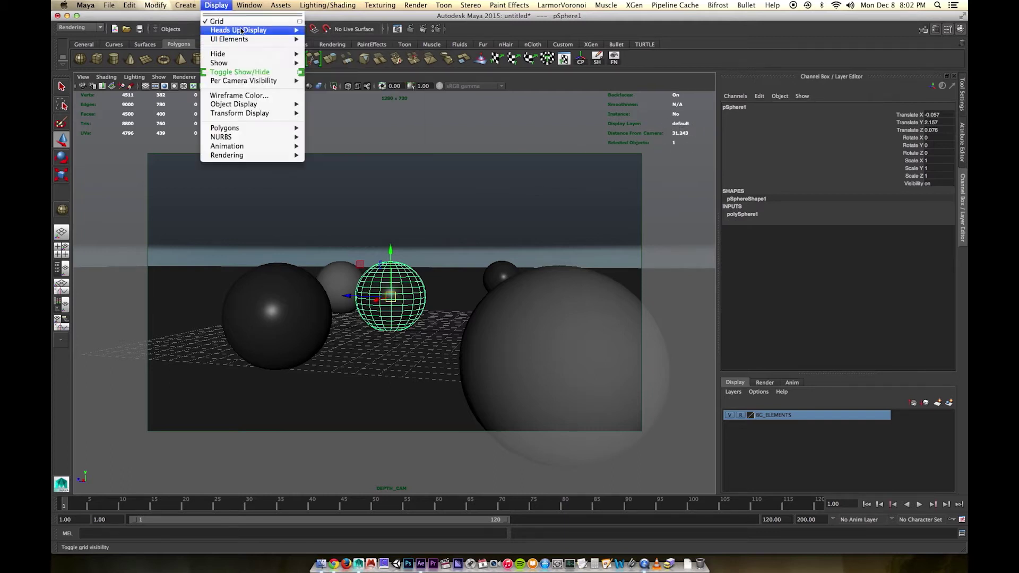
mouse_move(242, 31)
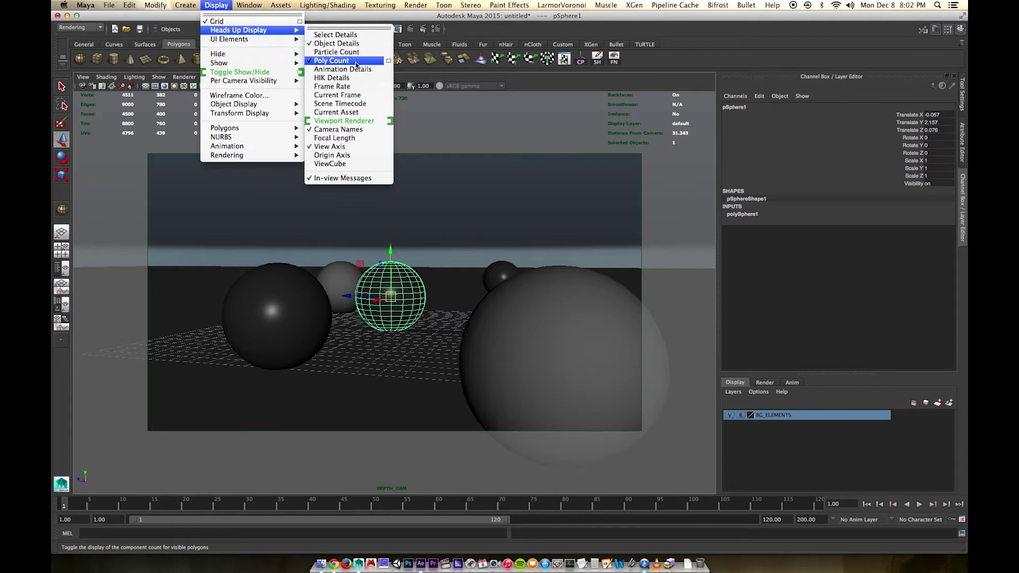
click(481, 227)
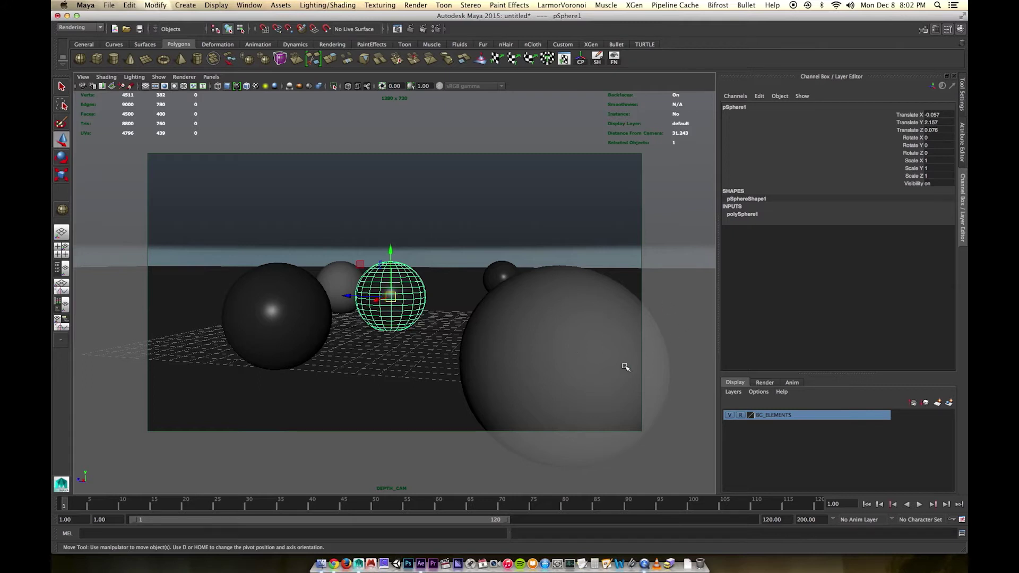
Open the general Settings category in Preferences and set the linear working unit to inch
click(87, 5)
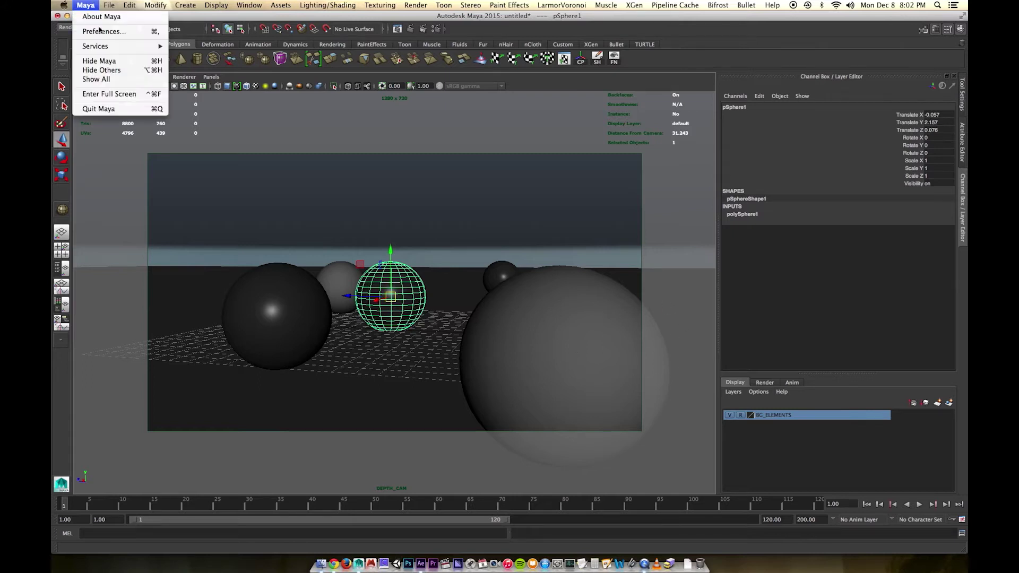
click(98, 30)
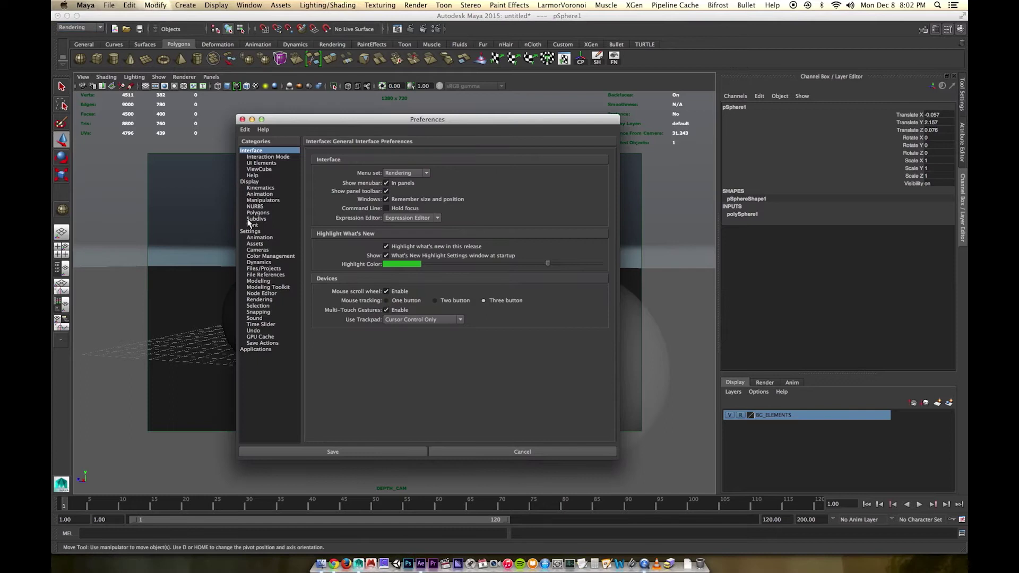
click(250, 231)
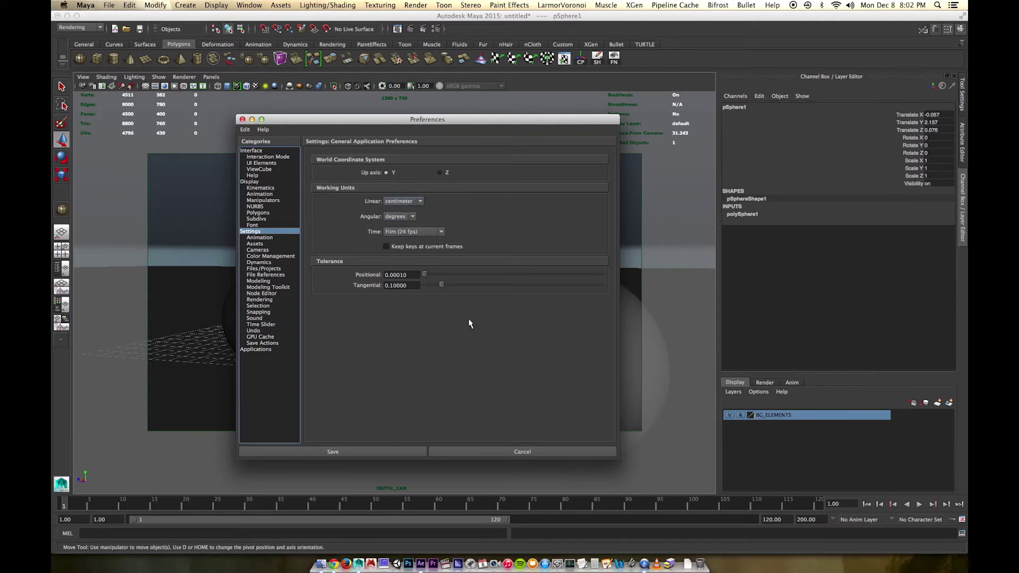
click(416, 201)
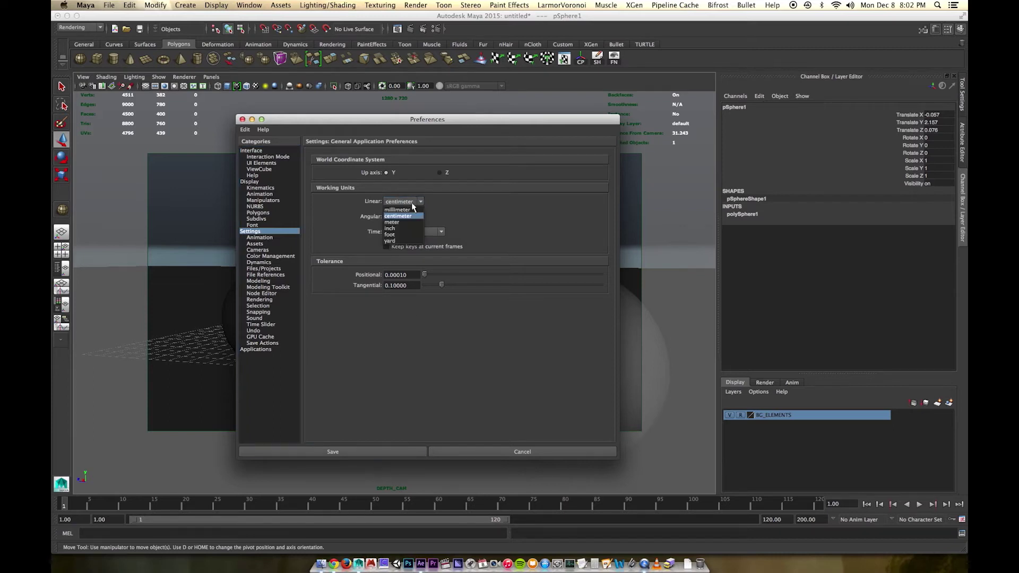
click(400, 228)
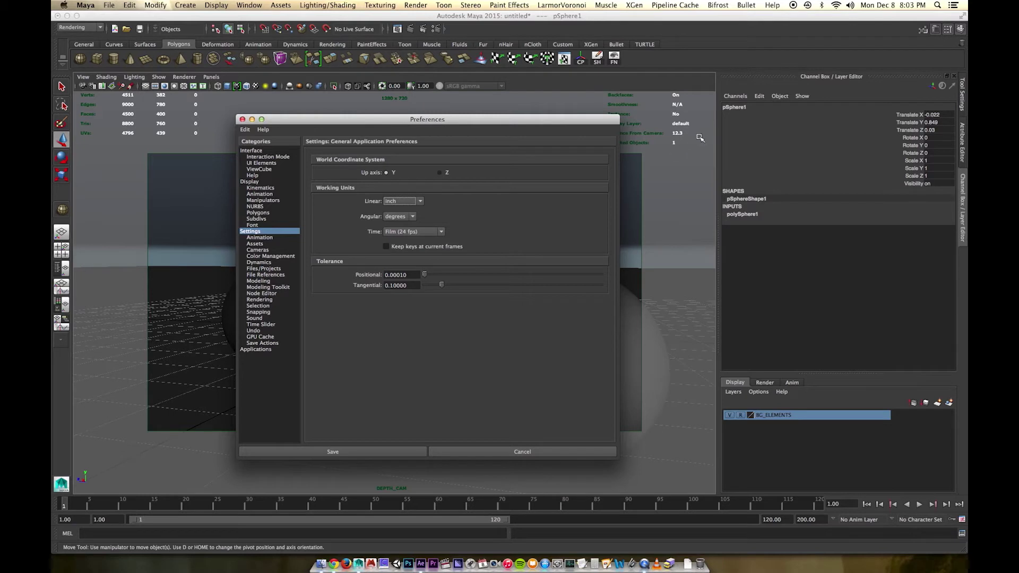
Try meter as the linear working unit, restore it to centimeter, and save the preferences
click(390, 203)
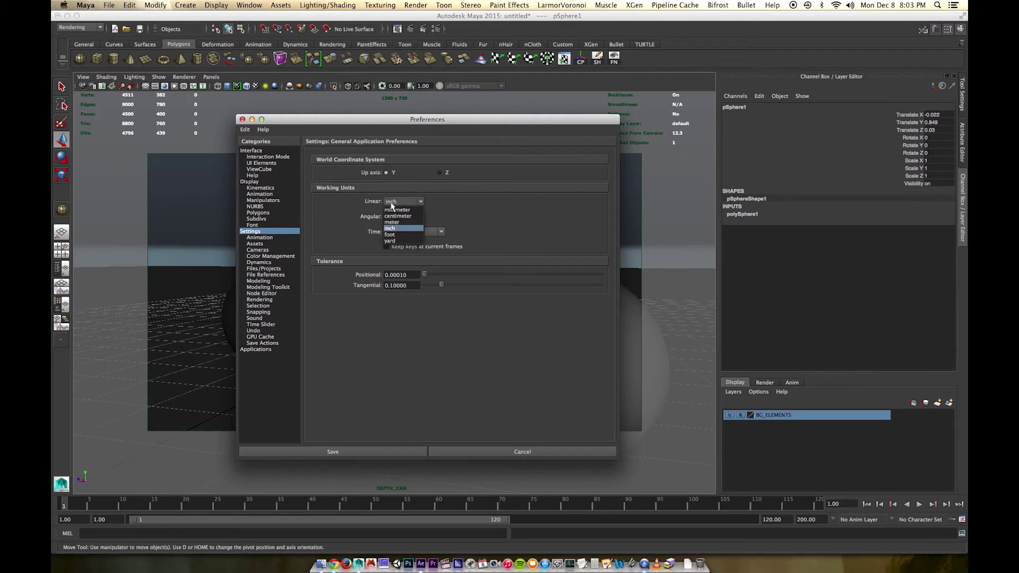
click(393, 222)
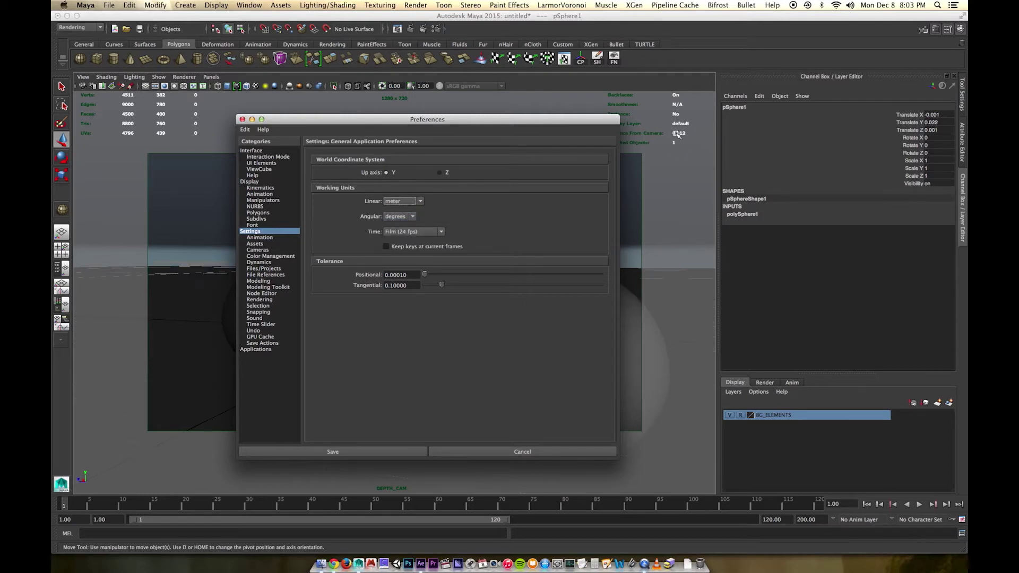
click(402, 201)
click(404, 218)
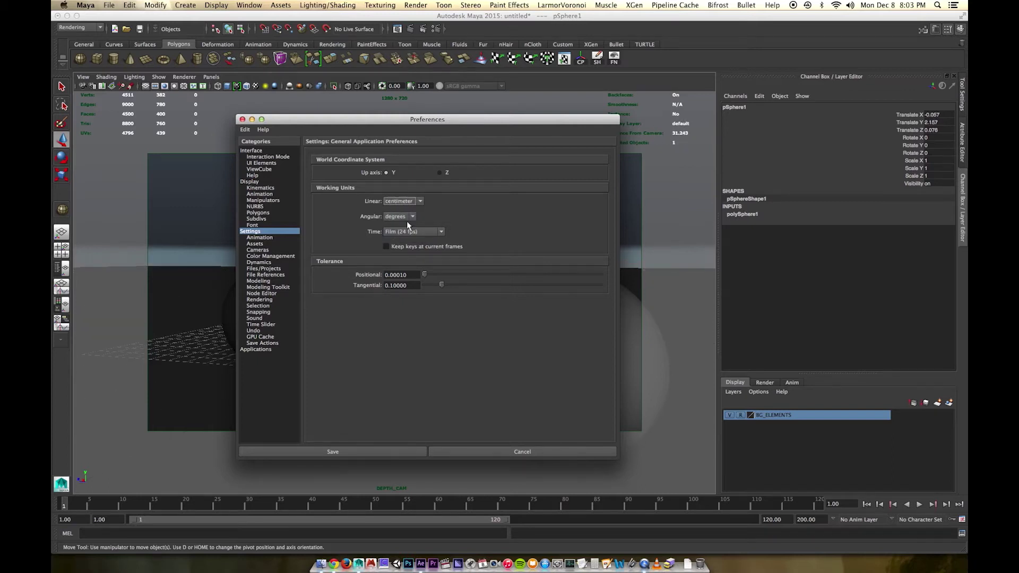
click(337, 452)
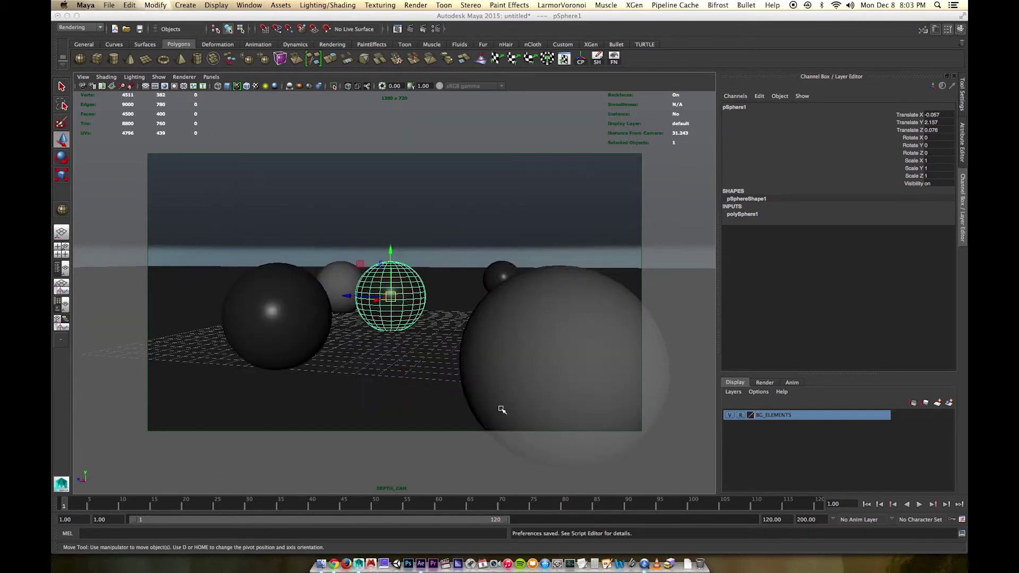
Deselect everything, show the outliner beside the perspective view, and filter its list to geometry only
click(470, 192)
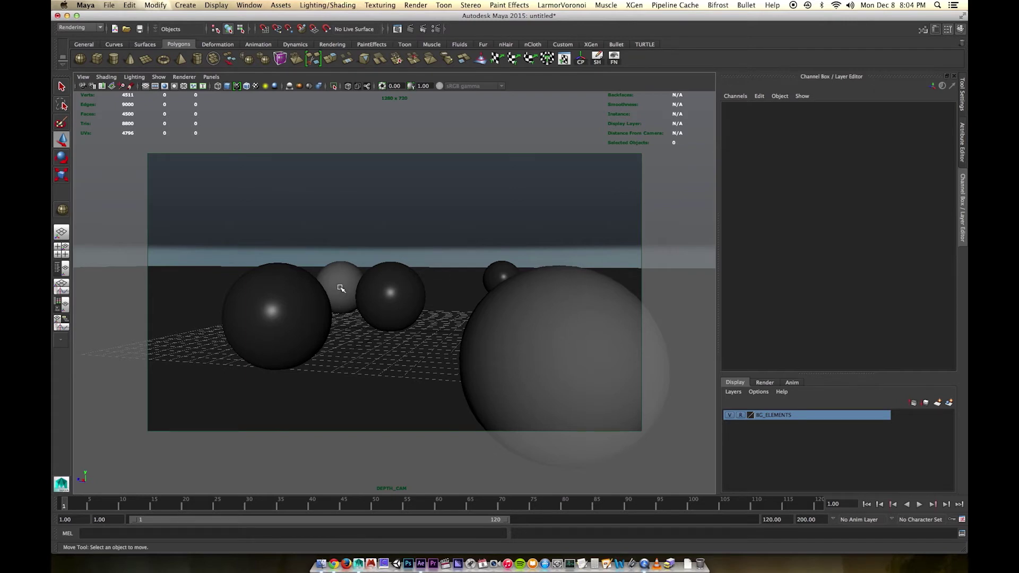
click(62, 268)
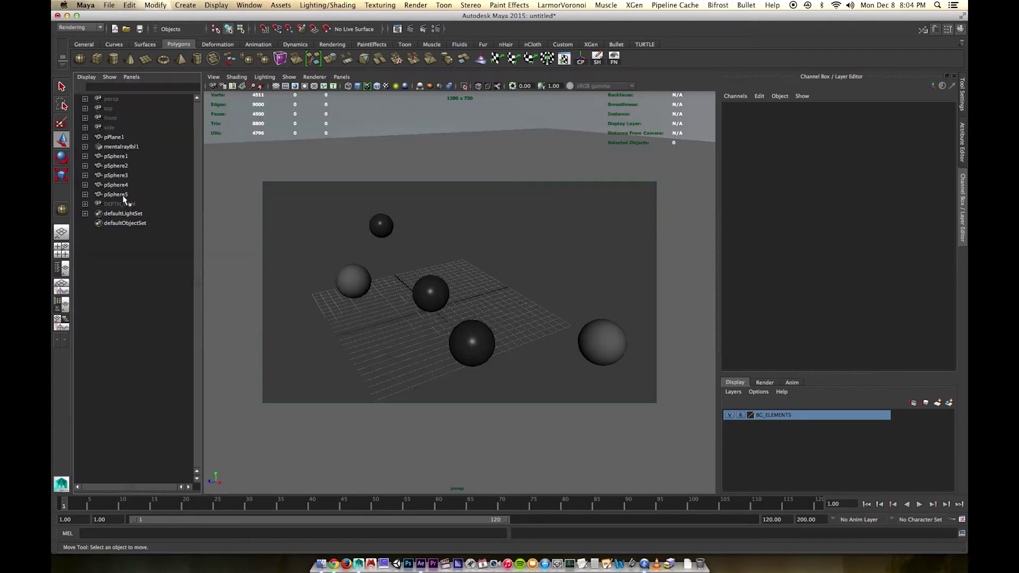
click(110, 78)
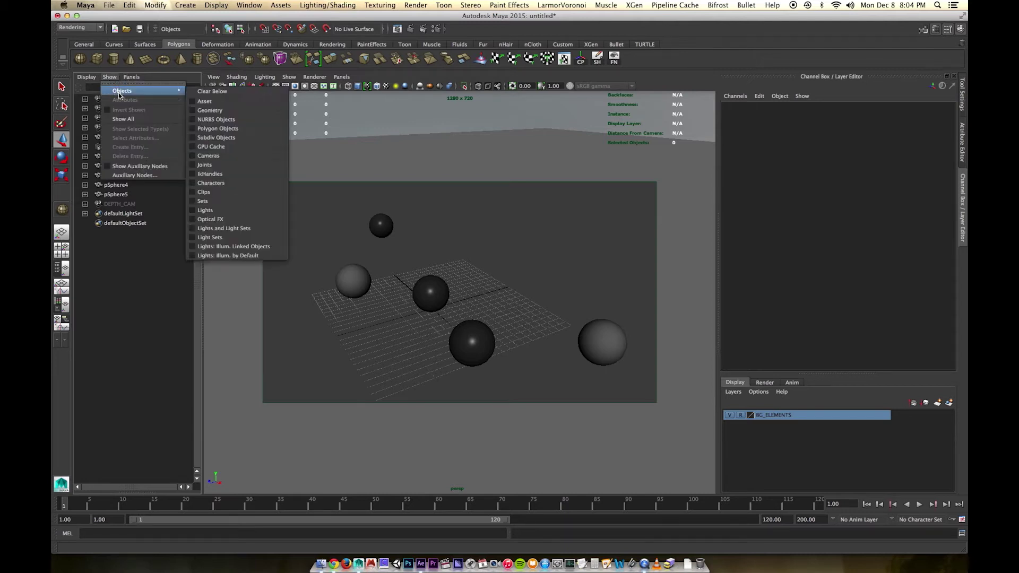
mouse_move(128, 90)
click(225, 113)
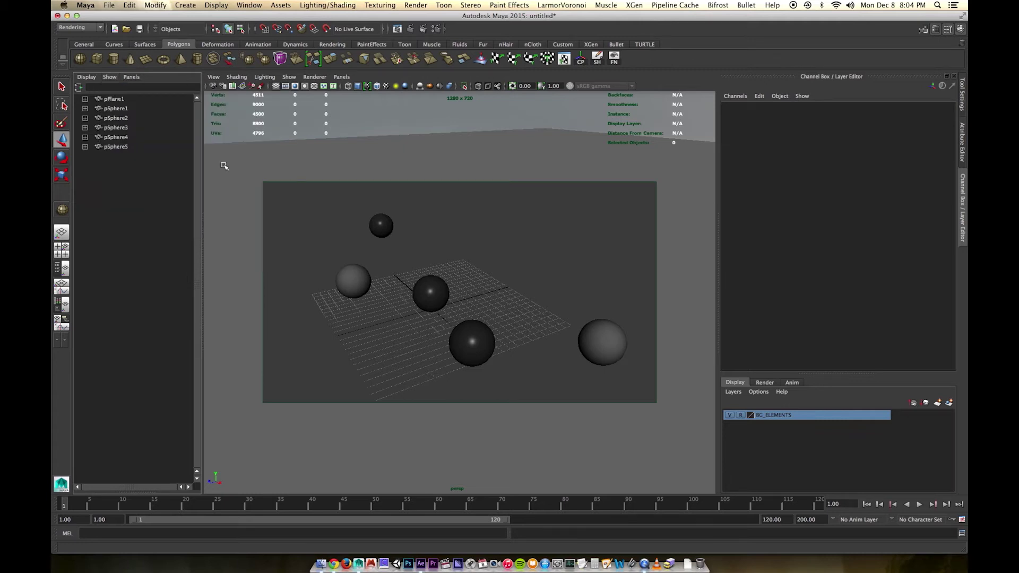
Select pPlane1 and all five spheres in wireframe display and create a new render layer containing them
click(128, 101)
shift+click(127, 147)
key(4)
alt+drag(466, 223, 509, 331)
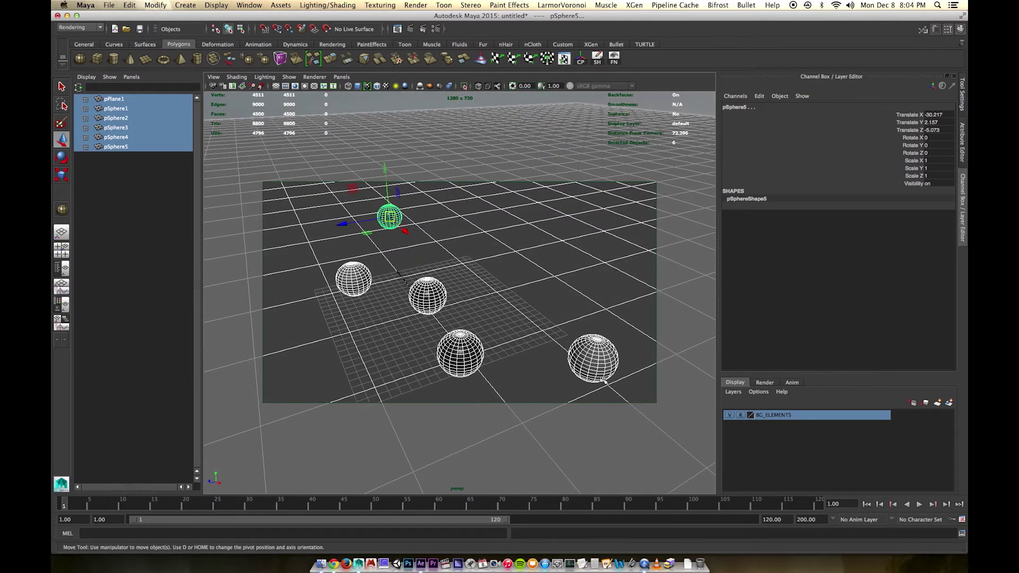
click(769, 383)
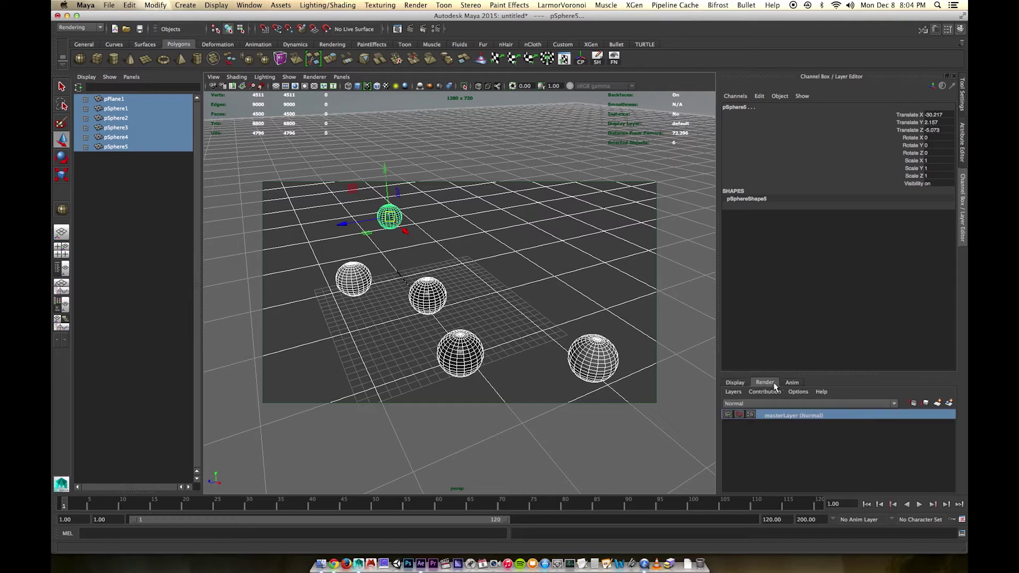
click(950, 405)
Rename the new render layer DEPTH
click(790, 418)
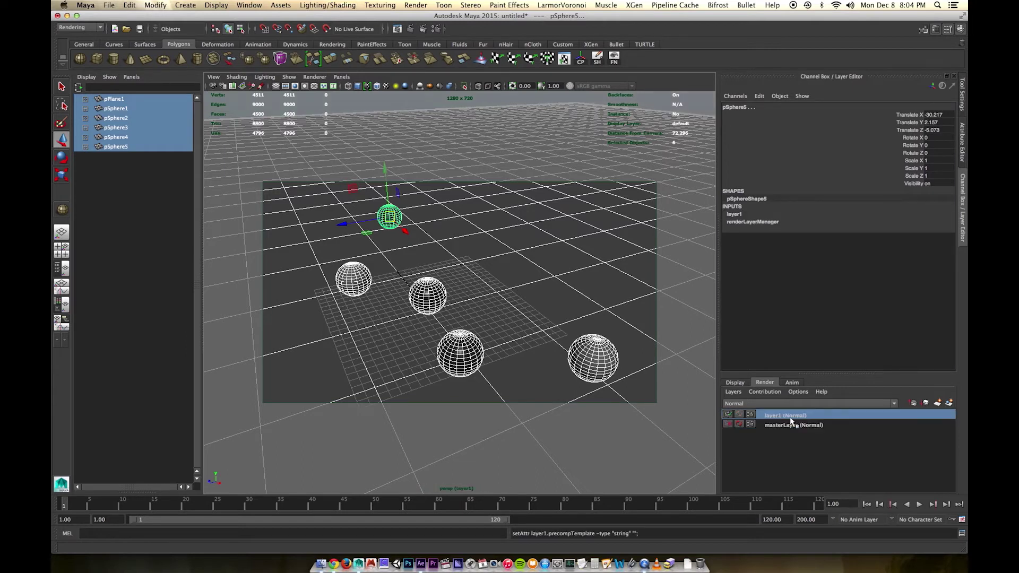
double_click(773, 416)
text(DEPTH)
key(Return)
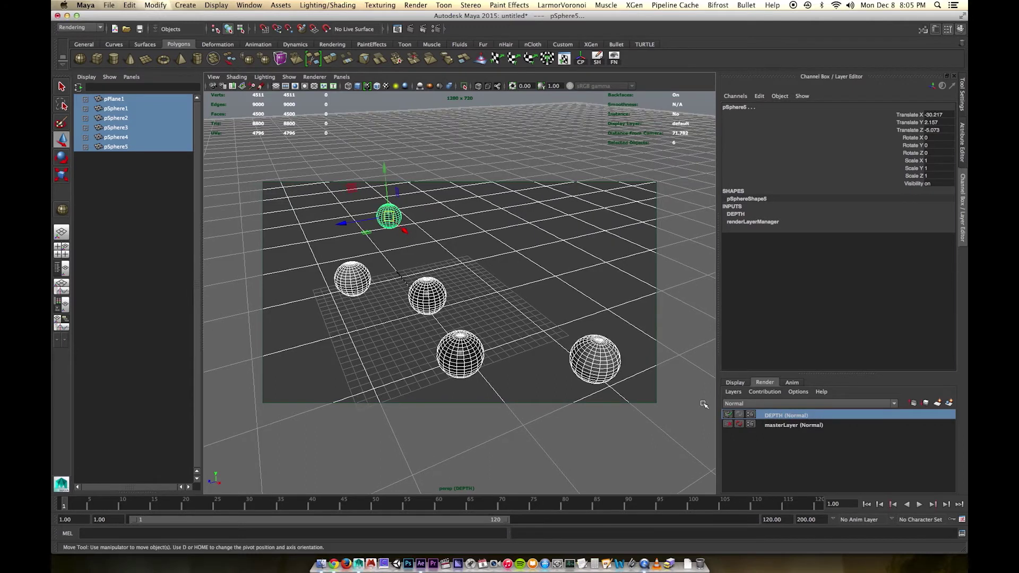
Switch between masterLayer and the DEPTH render layer to compare the objects they contain
click(797, 426)
alt+drag(597, 322, 593, 314)
click(813, 416)
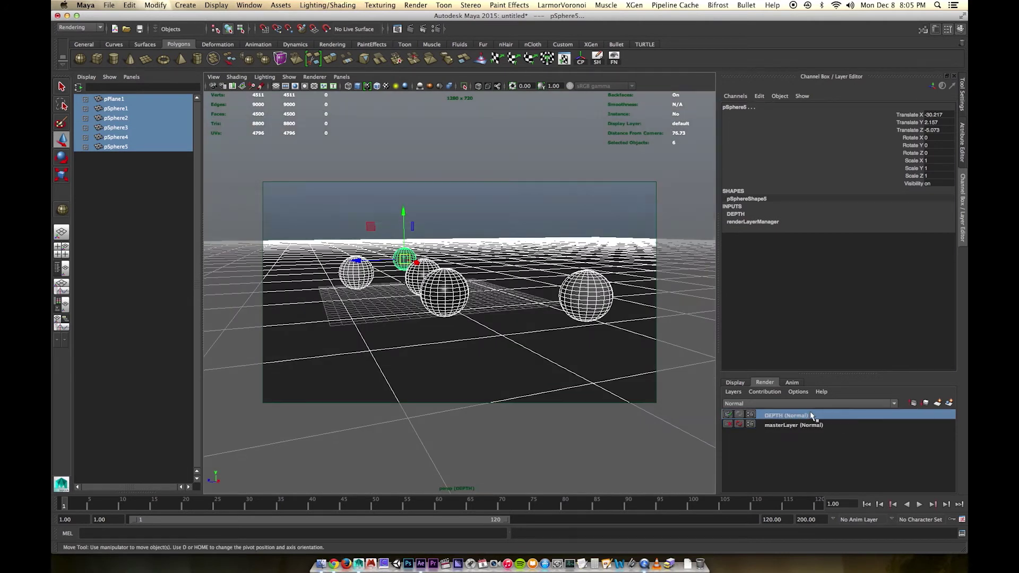
click(816, 426)
click(814, 417)
alt+drag(548, 288, 525, 313)
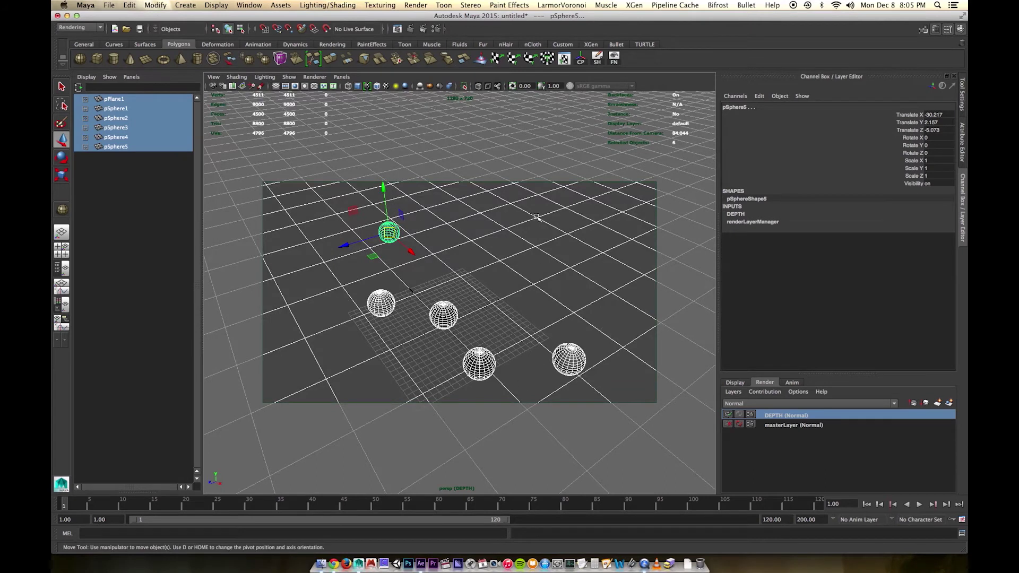
Open the DEPTH render layer's attributes and apply the Luminance Depth preset
click(774, 418)
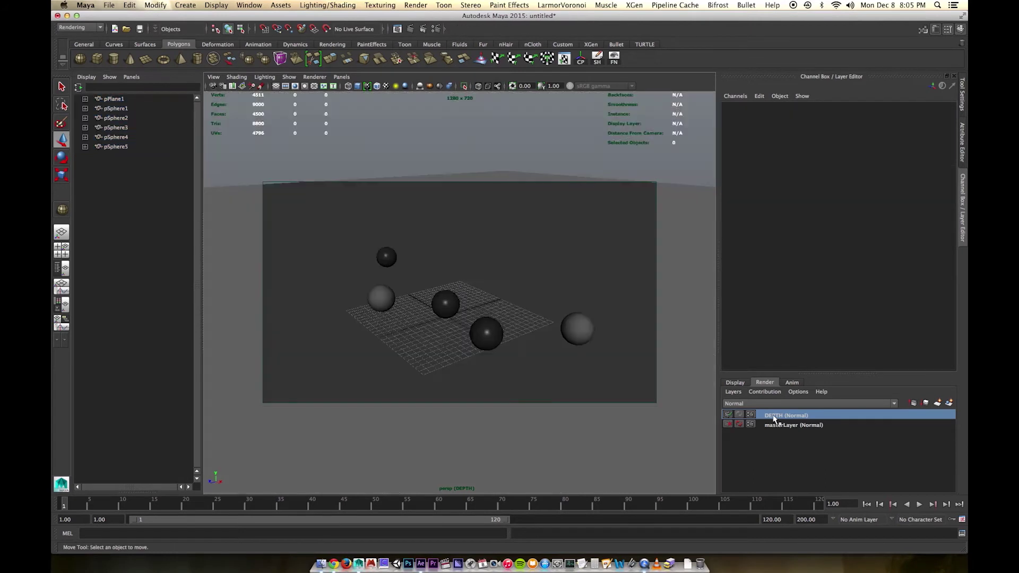
right_click(863, 417)
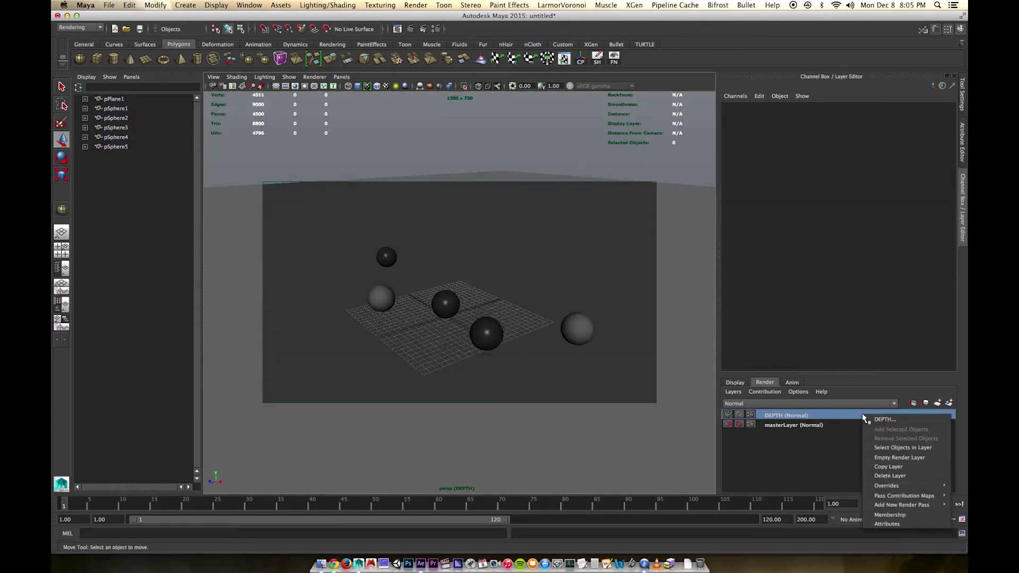
click(892, 522)
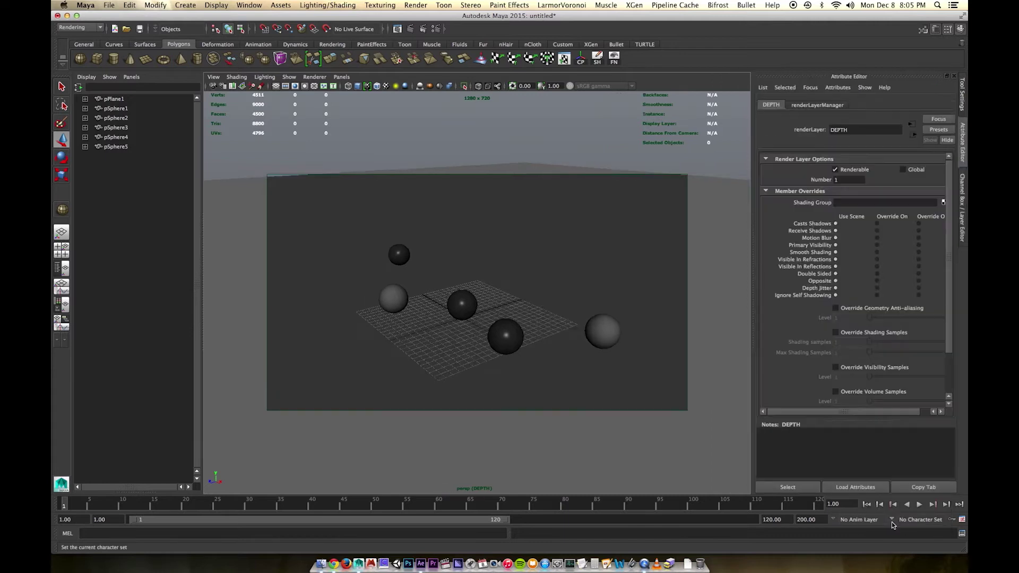
drag(756, 231, 722, 231)
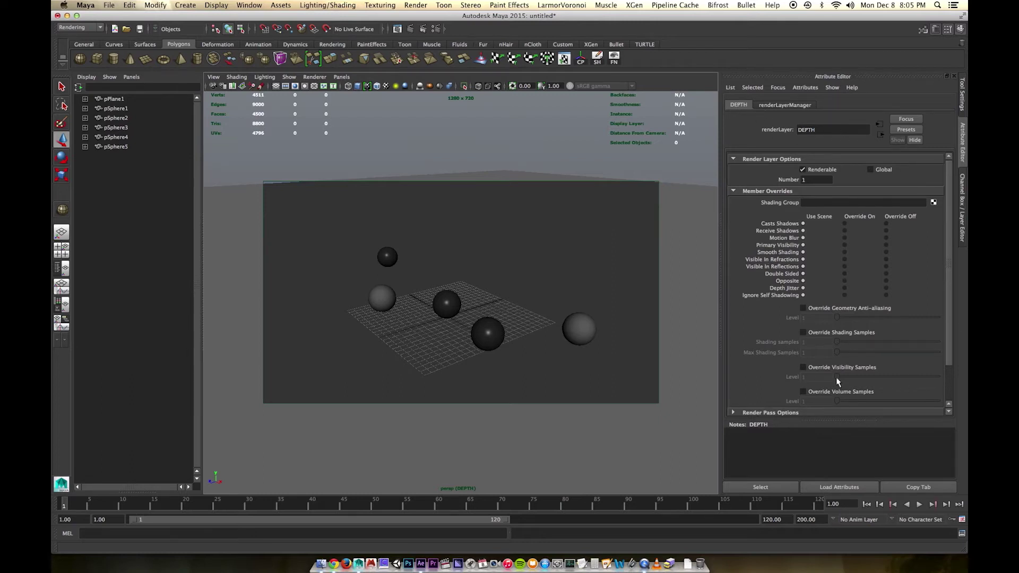
click(907, 130)
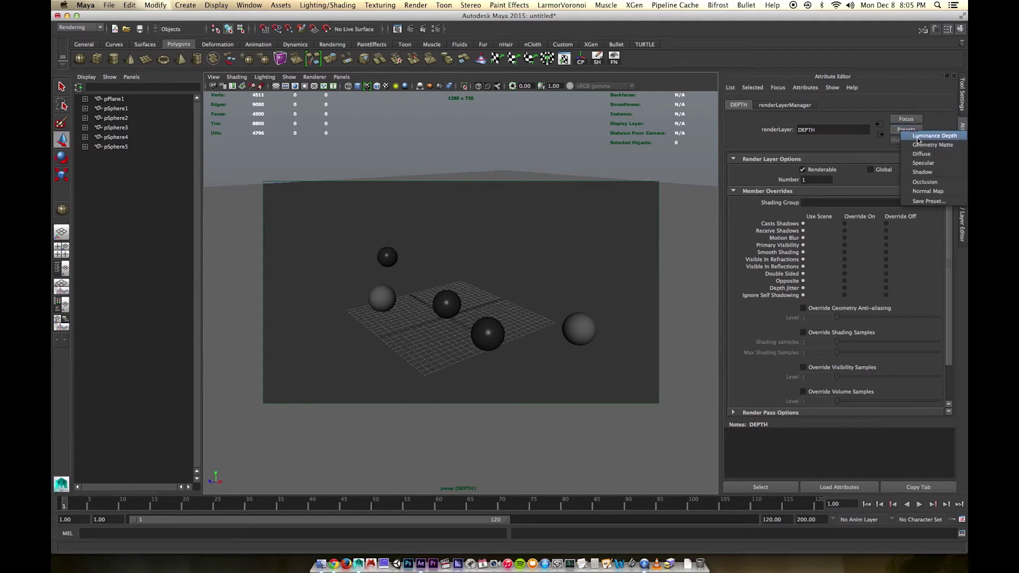
click(918, 137)
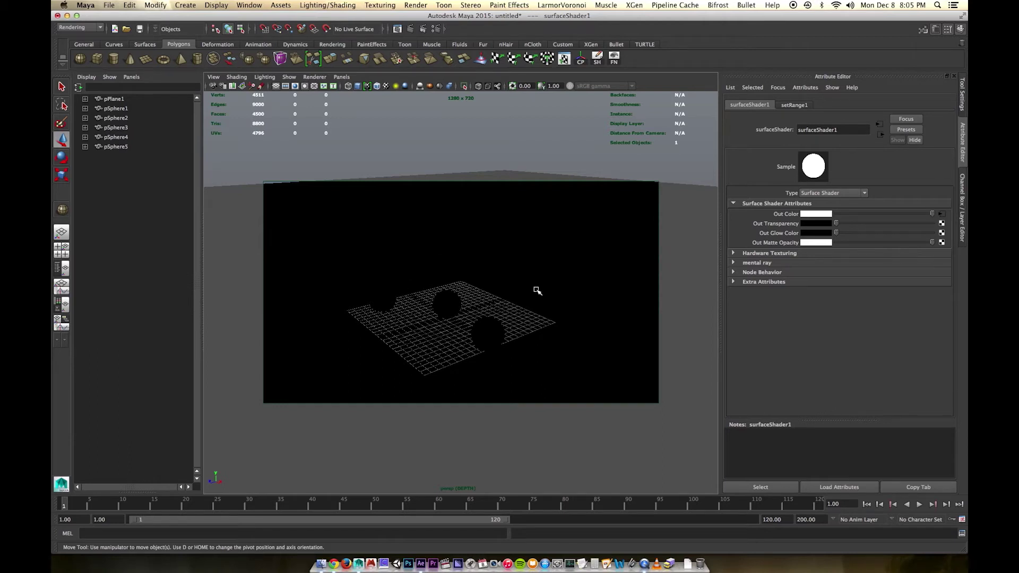
Graph surfaceShader1's input and output connections in the Hypershade and examine the chain from samplerInfo1 to the shader
drag(826, 564, 500, 58)
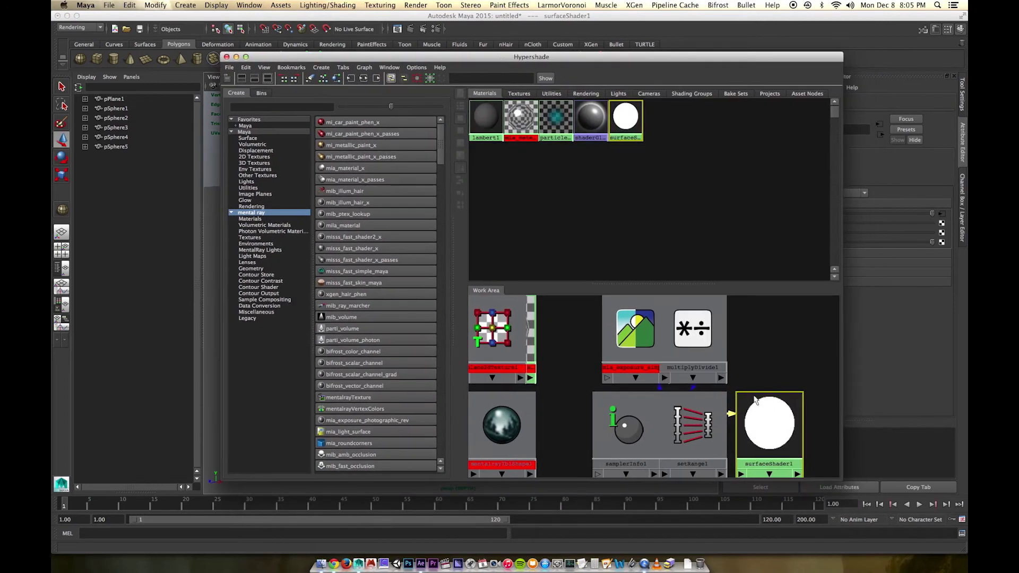
click(770, 422)
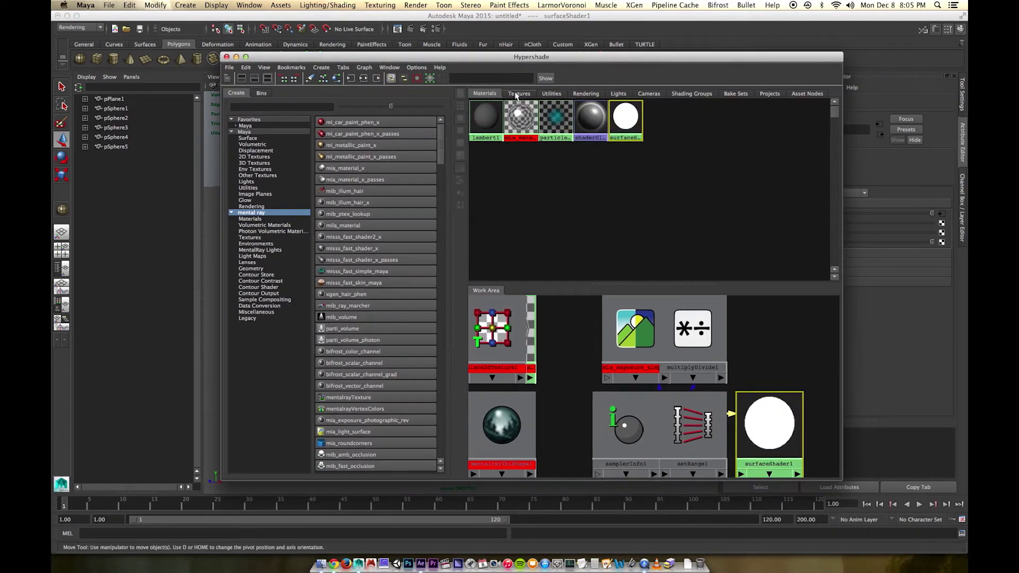
click(631, 118)
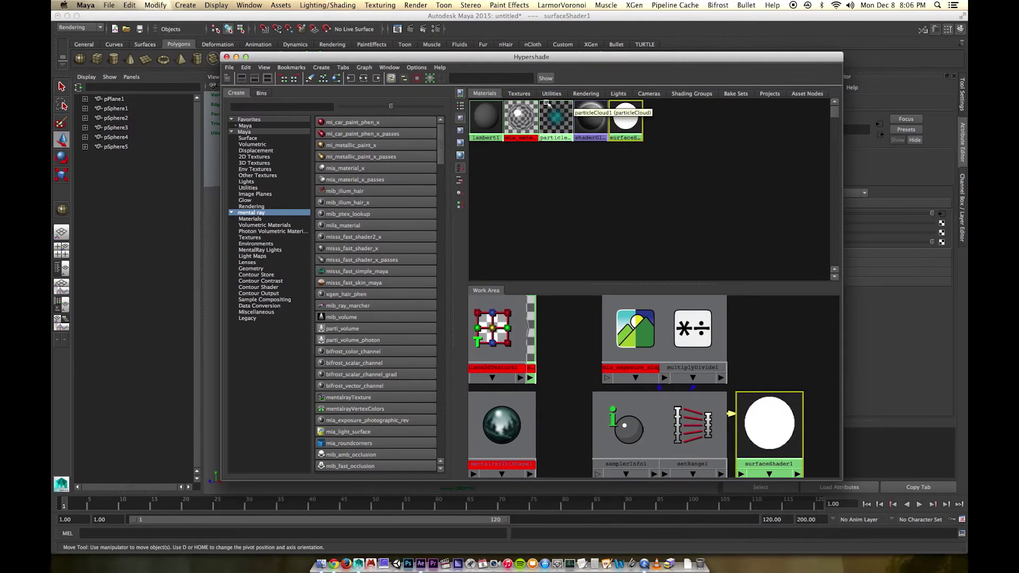
click(363, 79)
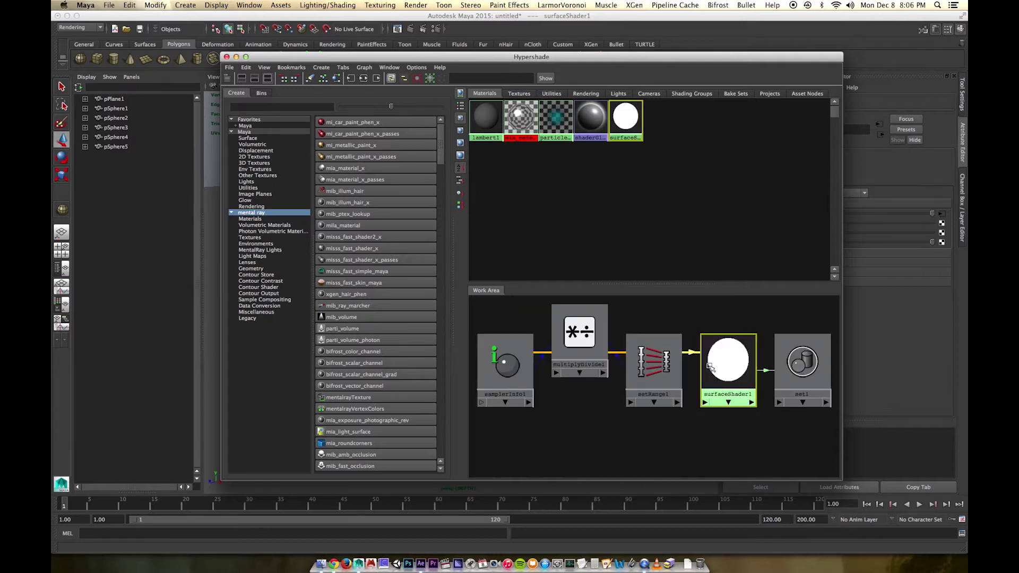
drag(518, 376, 503, 369)
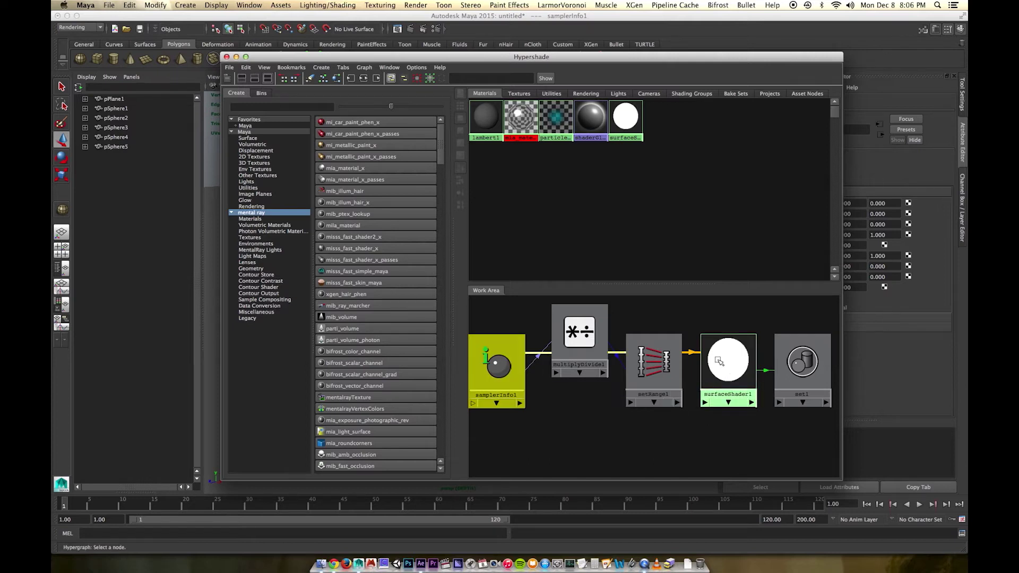
drag(506, 356, 518, 355)
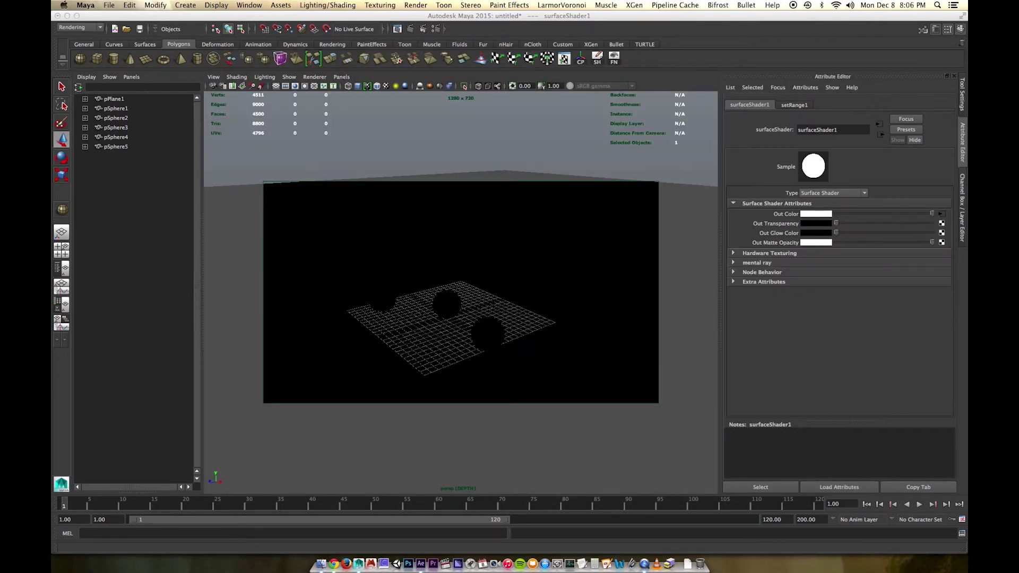
Open the setRange1 node feeding surfaceShader1's Out Color and break the connections on its first Old Min and Old Max values
click(942, 214)
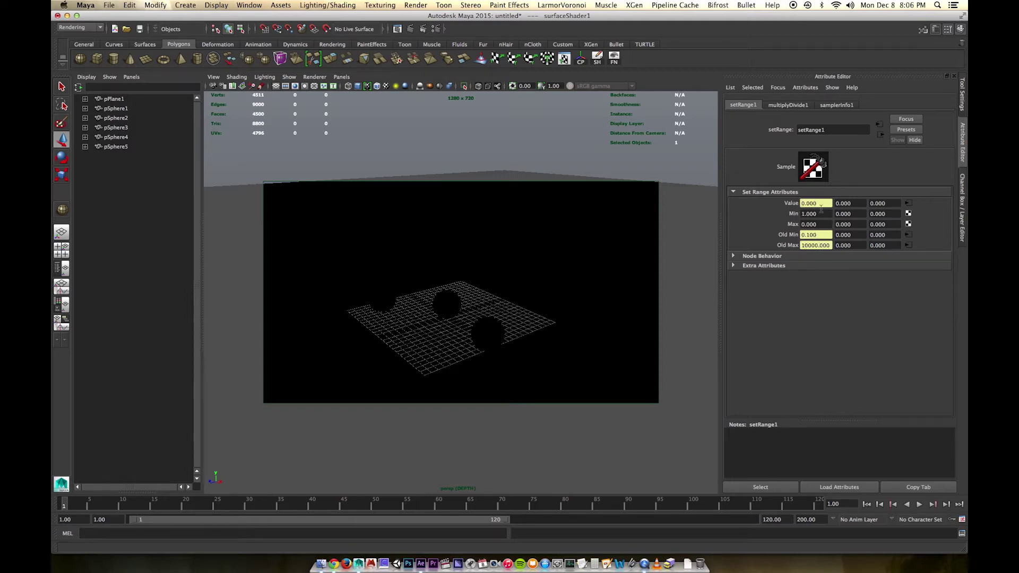
right_click(814, 235)
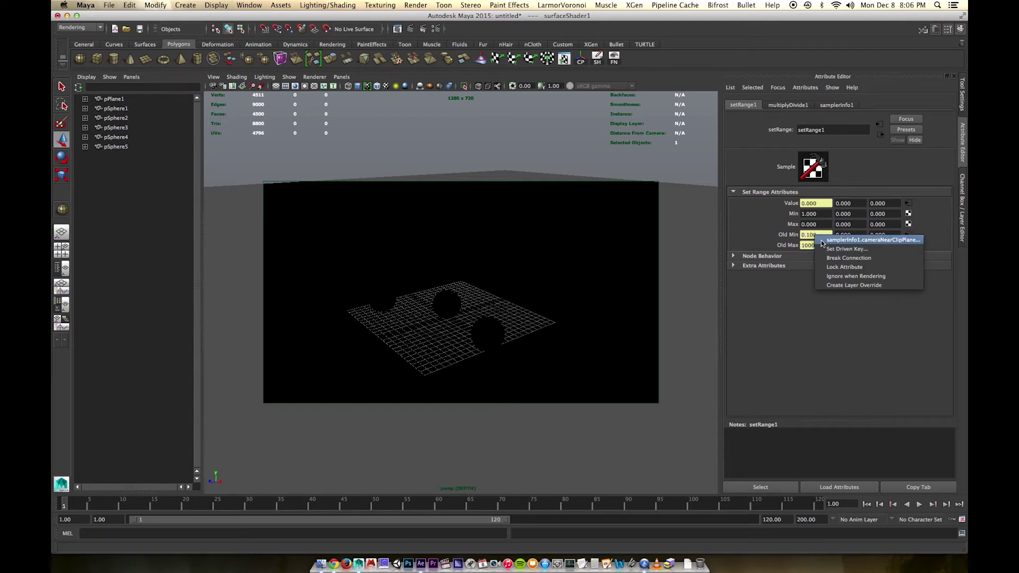
click(836, 258)
right_click(815, 245)
click(828, 268)
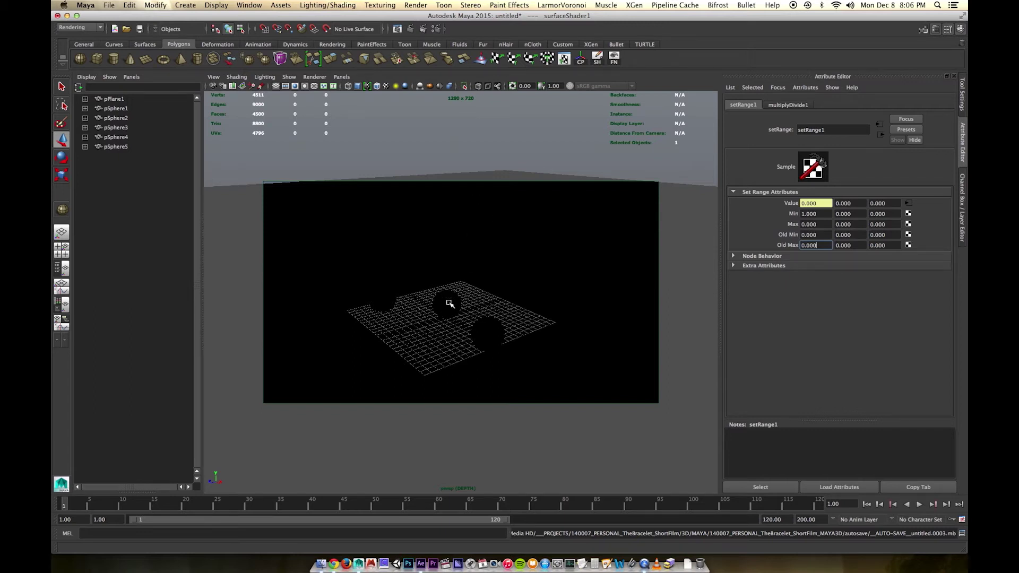
Set setRange1's first Old Max value to 61 and check the depth gradient in the shaded viewport
click(448, 304)
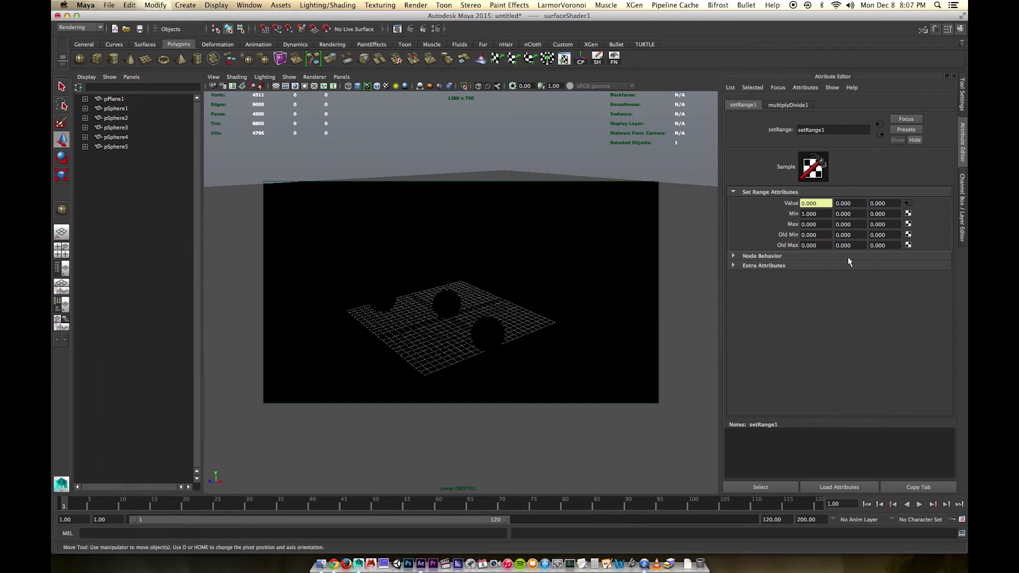
click(818, 246)
text(61)
key(Return)
middle_click(515, 221)
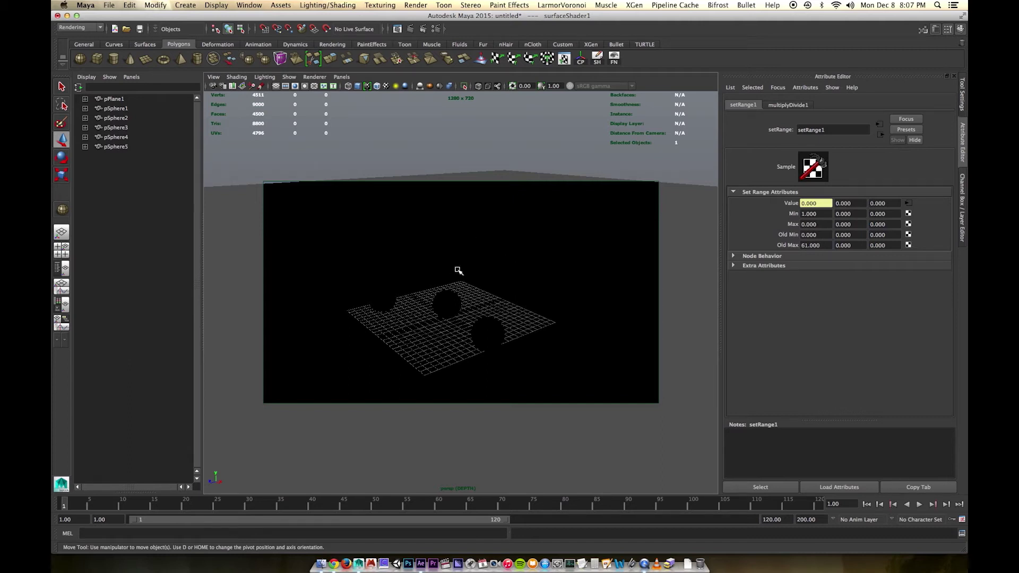
key(6)
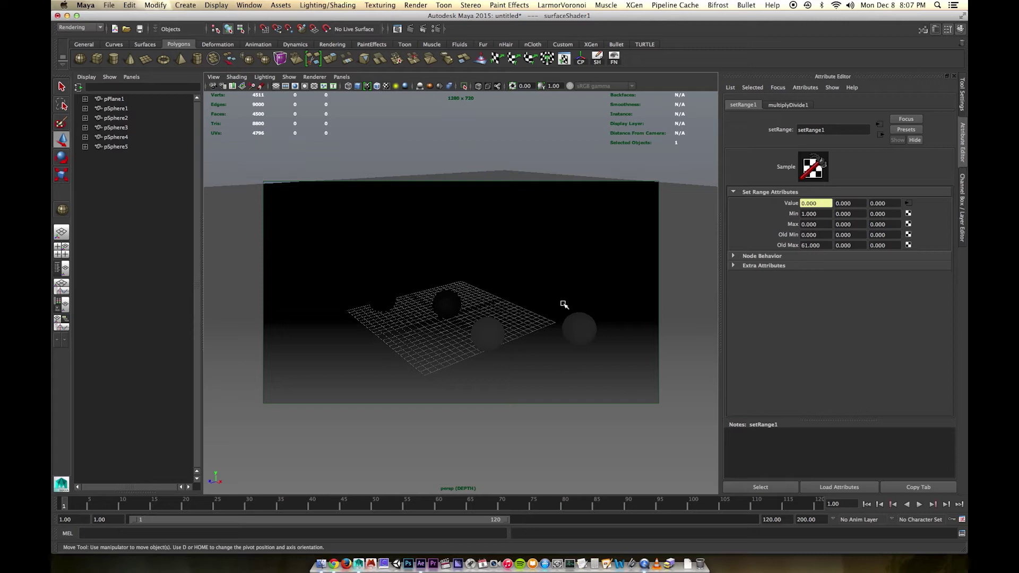
key(5)
Set setRange1's first Old Max value to 150
click(807, 245)
text(150)
key(Return)
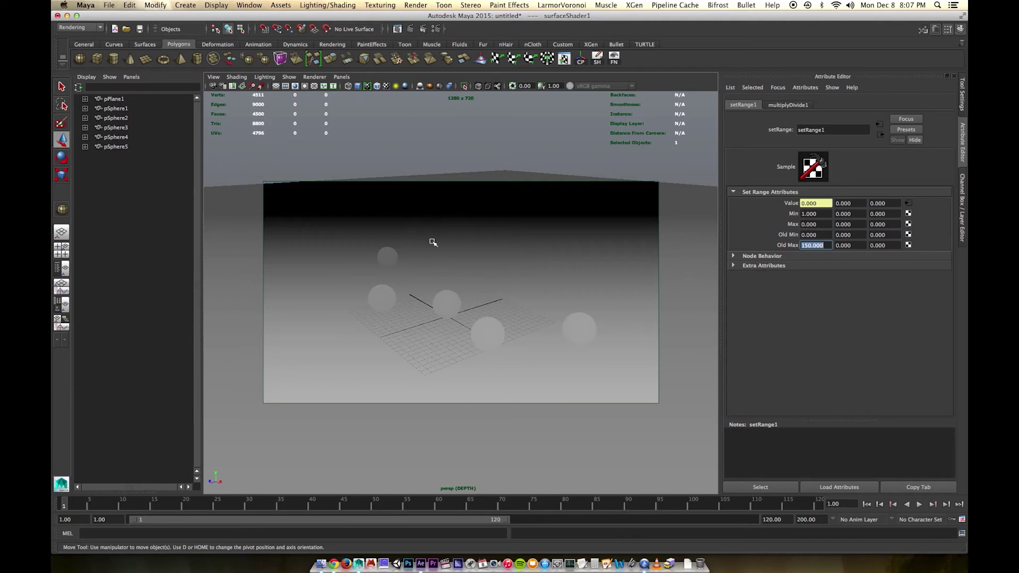
Inspect the depth gradient from a closer angle and look through DEPTH_CAM in the viewport
alt+drag(436, 303, 486, 294)
alt+right_drag(406, 314, 504, 325)
click(341, 77)
mouse_move(382, 86)
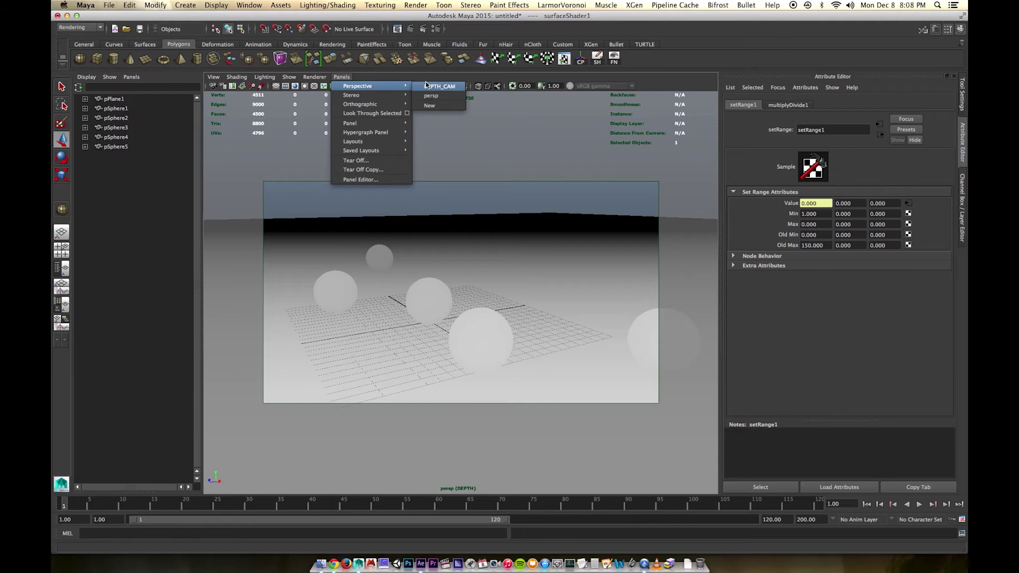
click(435, 86)
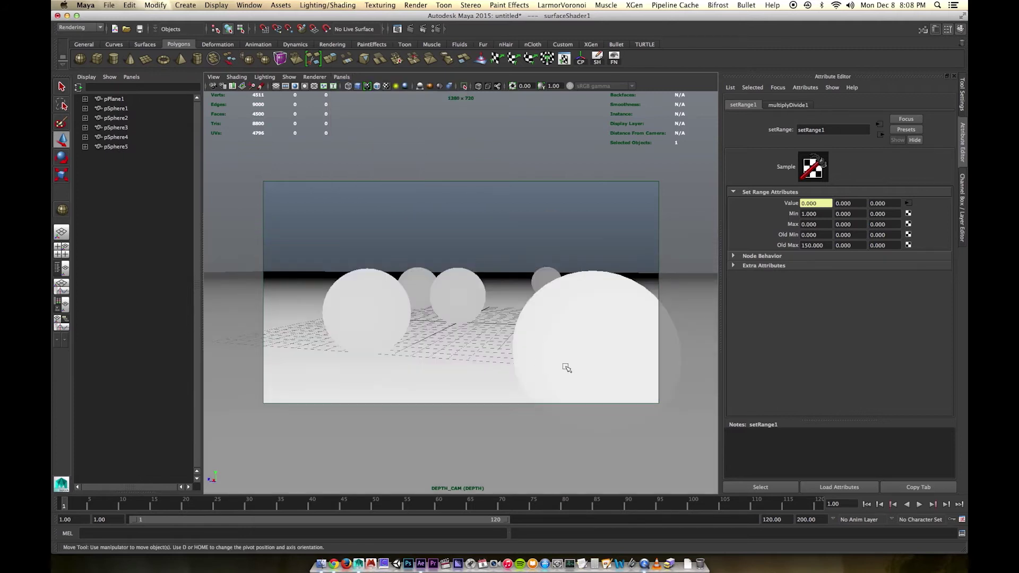
Set setRange1's first Old Max value to 85 for the DEPTH_CAM view
click(827, 244)
click(826, 245)
click(829, 245)
text(85)
key(Return)
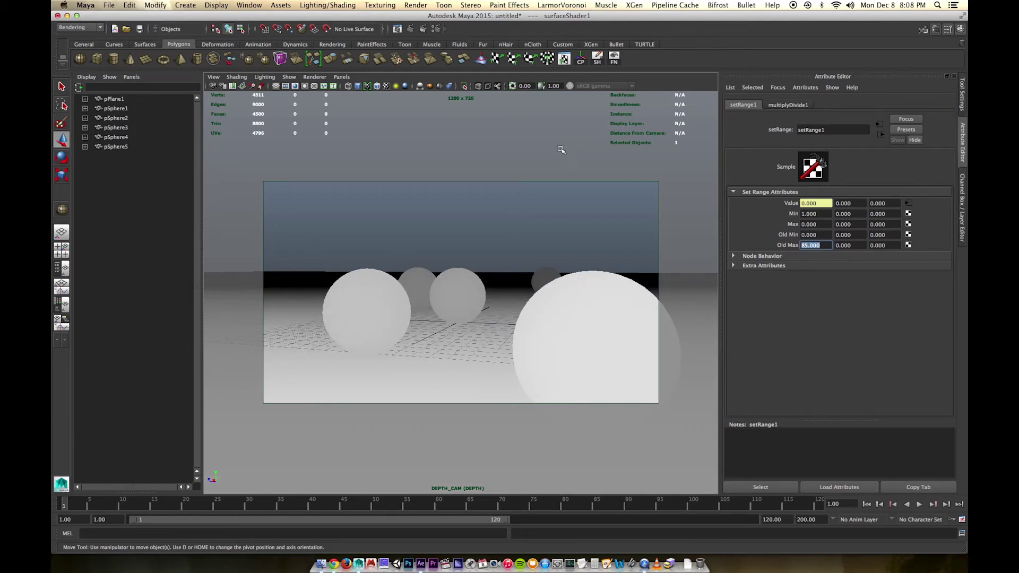
Render the DEPTH layer from DEPTH_CAM in the Render View
click(397, 30)
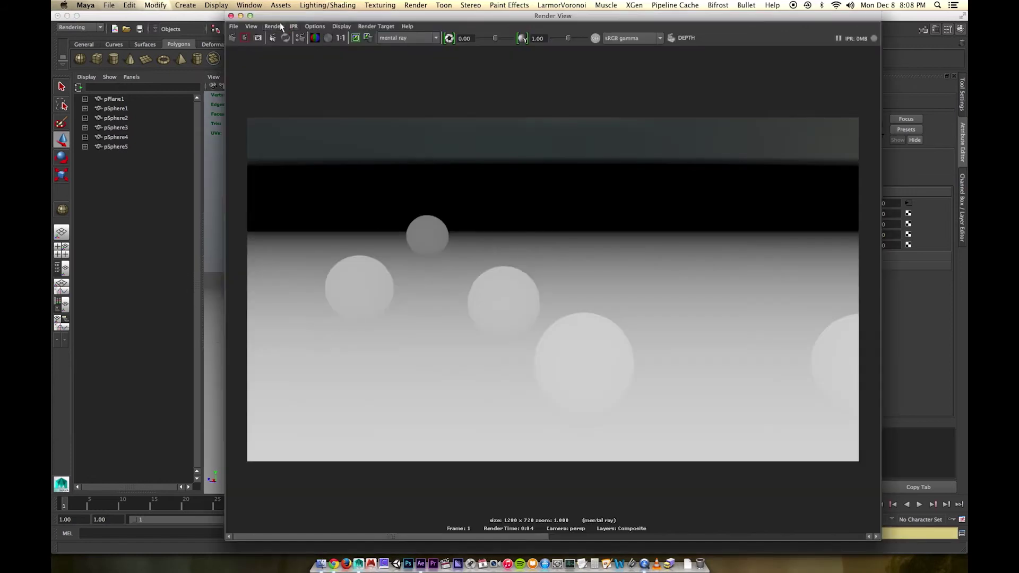
click(274, 26)
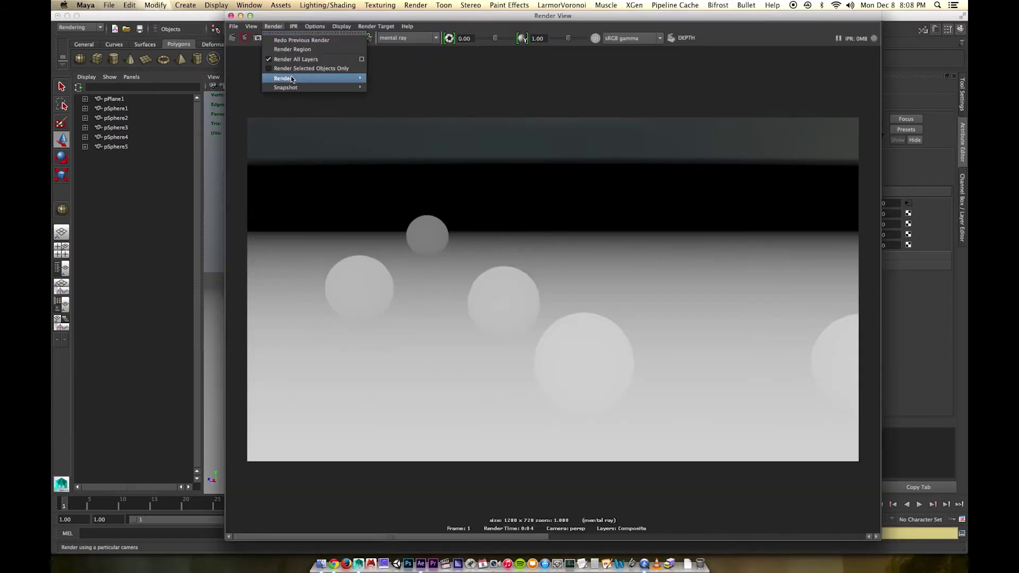
click(386, 94)
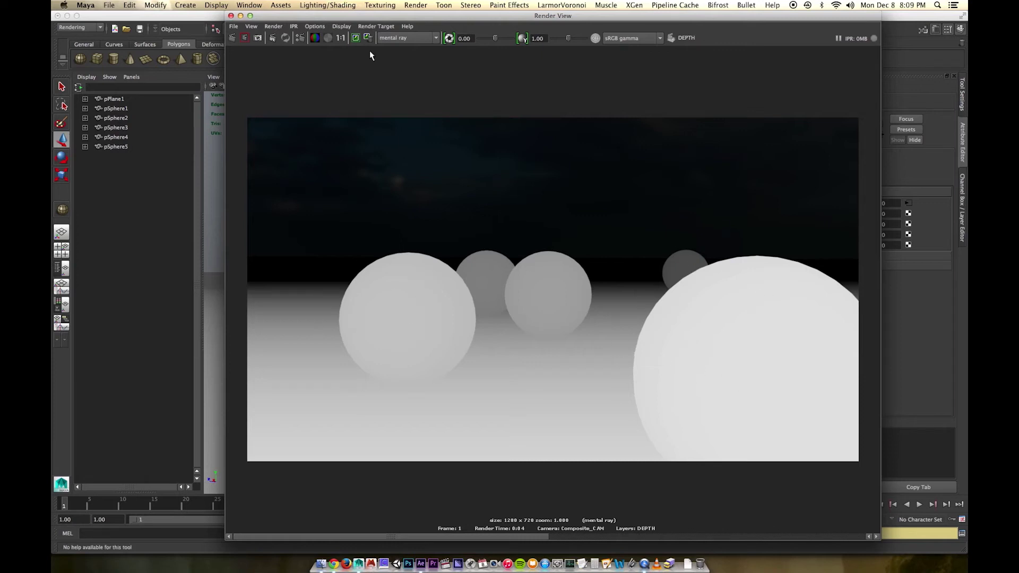
Examine the rendered depth image's alpha channel and return to the RGB display
drag(318, 17, 259, 4)
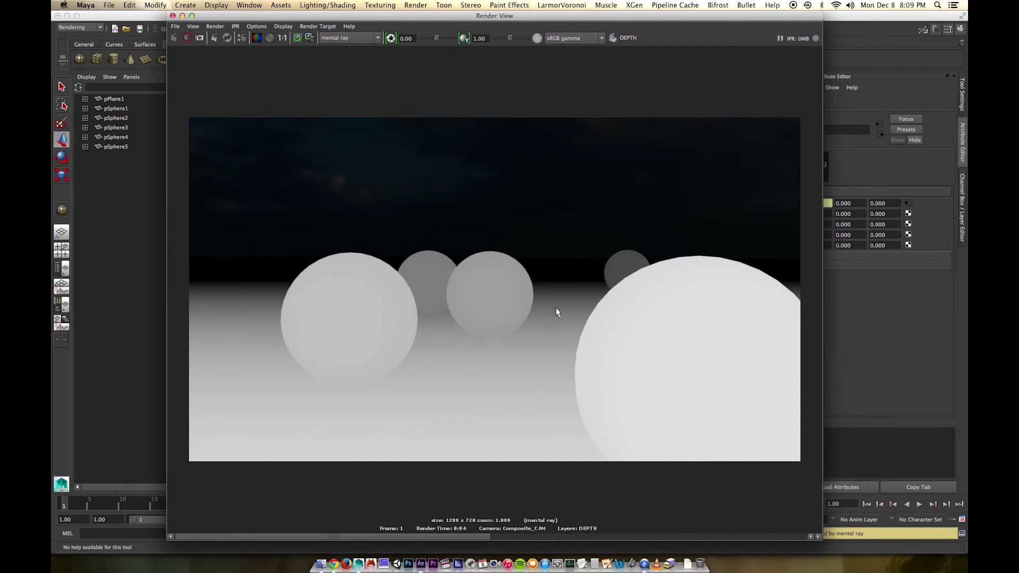
click(270, 37)
click(257, 38)
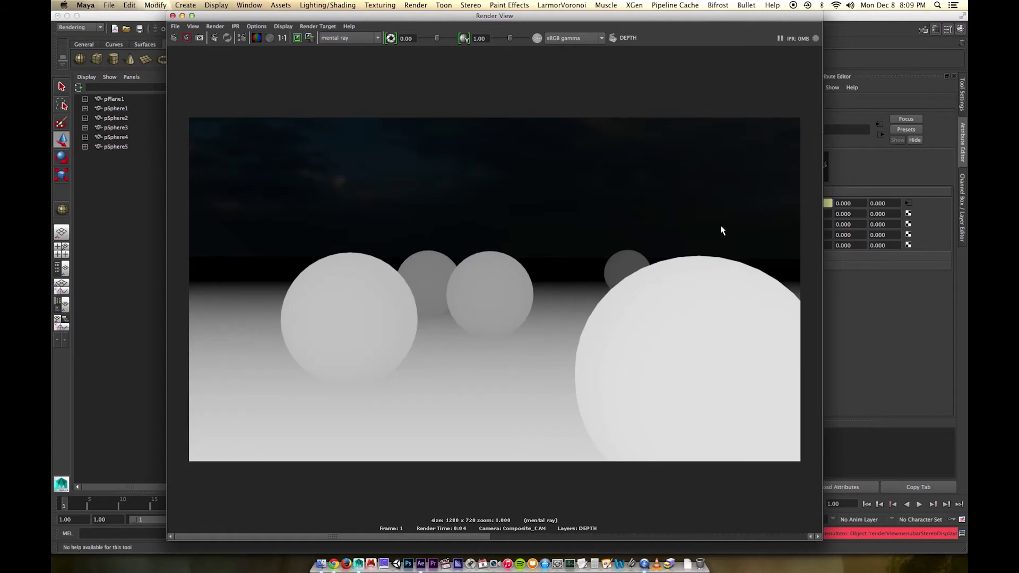
scroll(370, 200, down, 1)
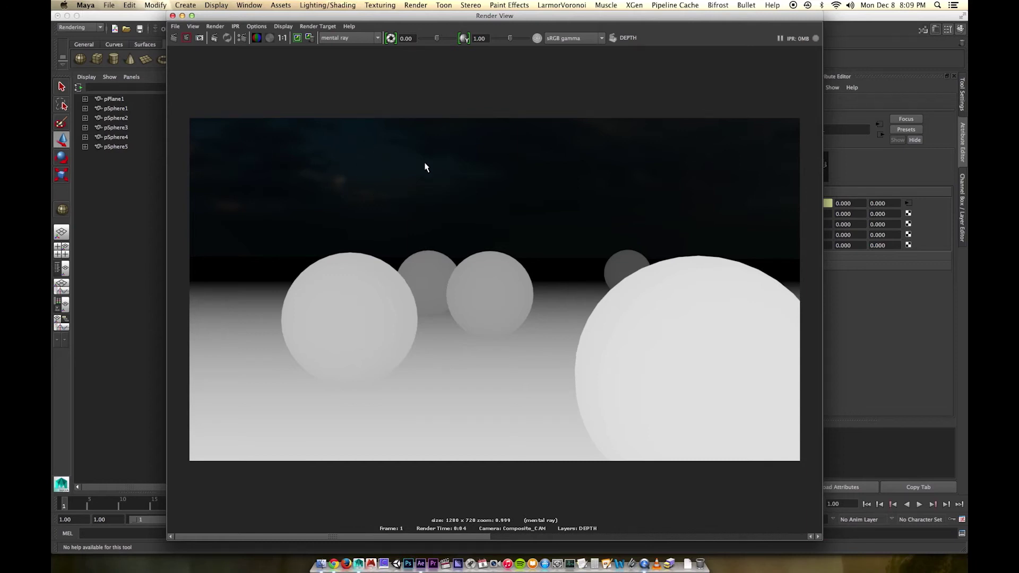
Return to the Persp/Outliner layout, show all items in the Outliner and select mentalrayIbl1
click(152, 154)
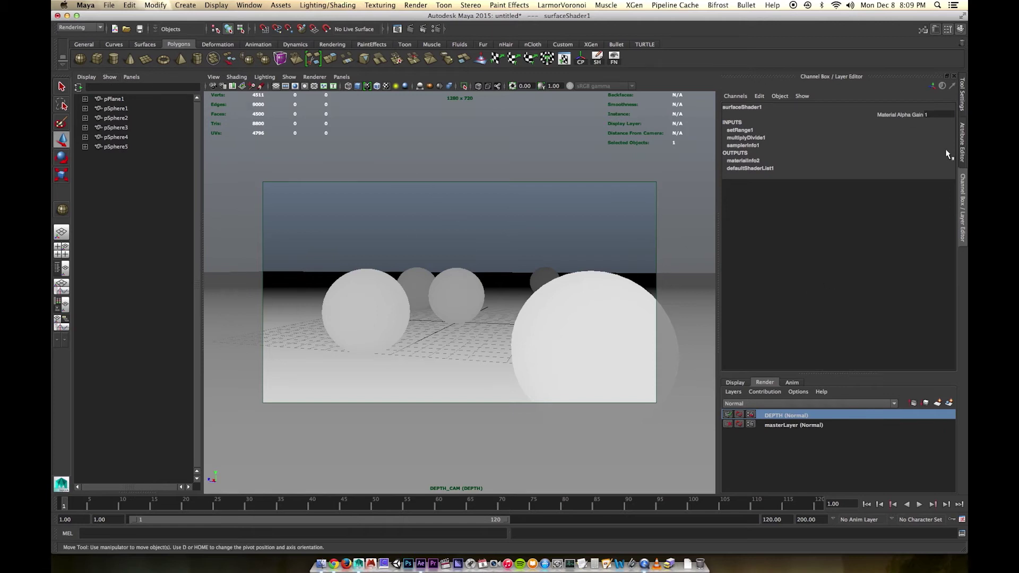
click(66, 270)
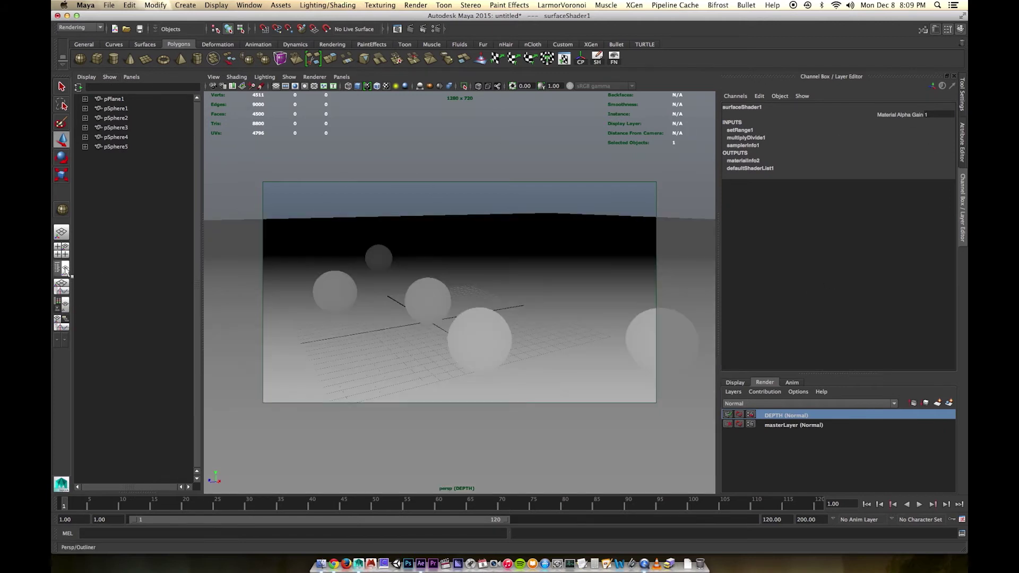
click(110, 78)
click(121, 111)
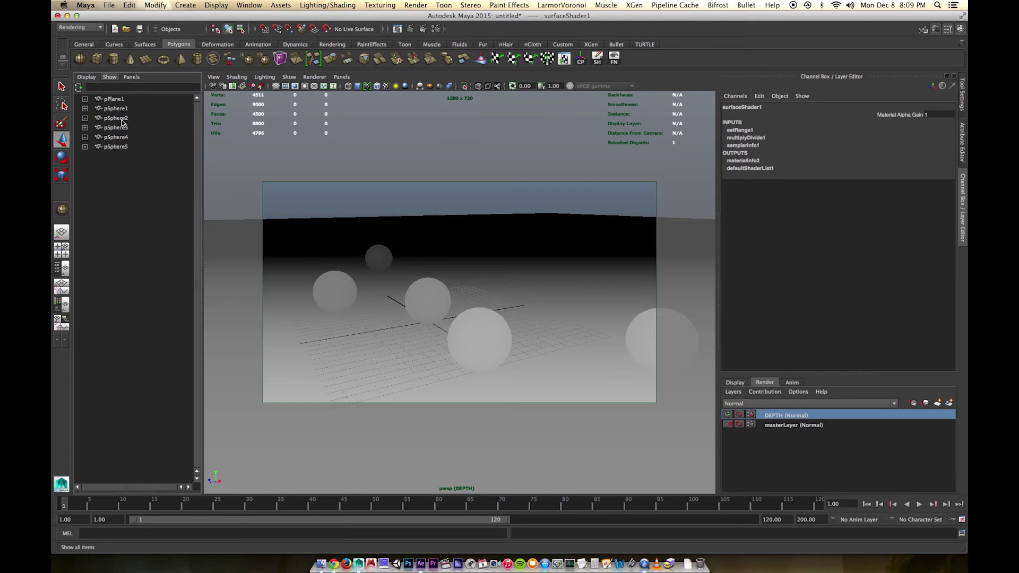
click(123, 147)
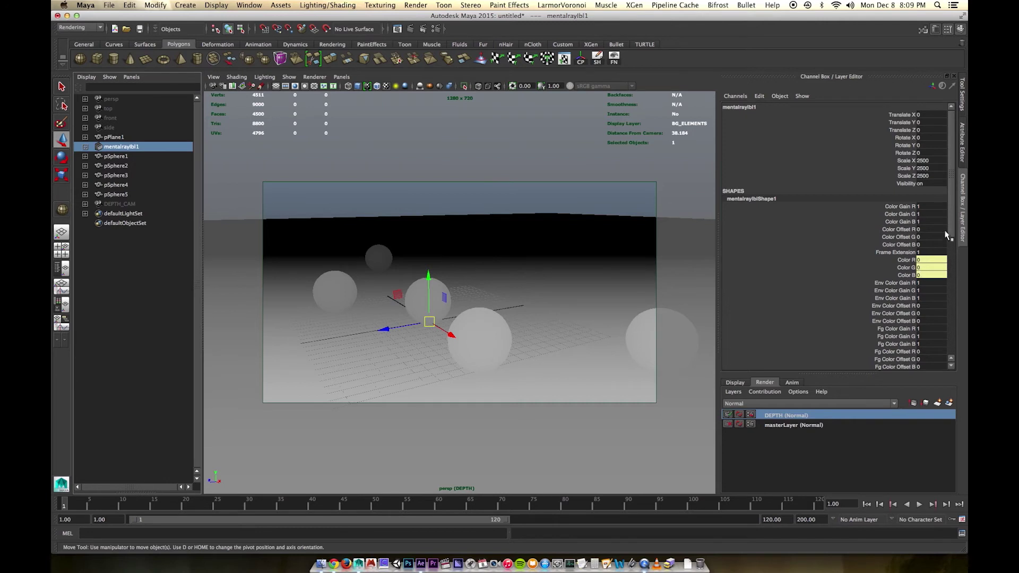
Create a layer override for Primary Visibility in mentalrayIblShape1's Render Stats and turn it off for the DEPTH layer
click(963, 159)
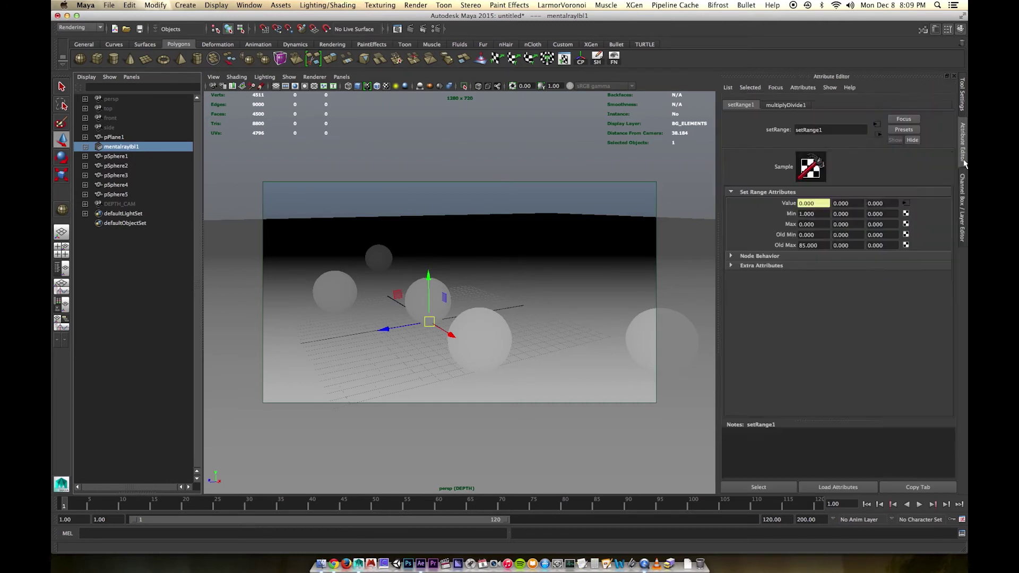
click(805, 105)
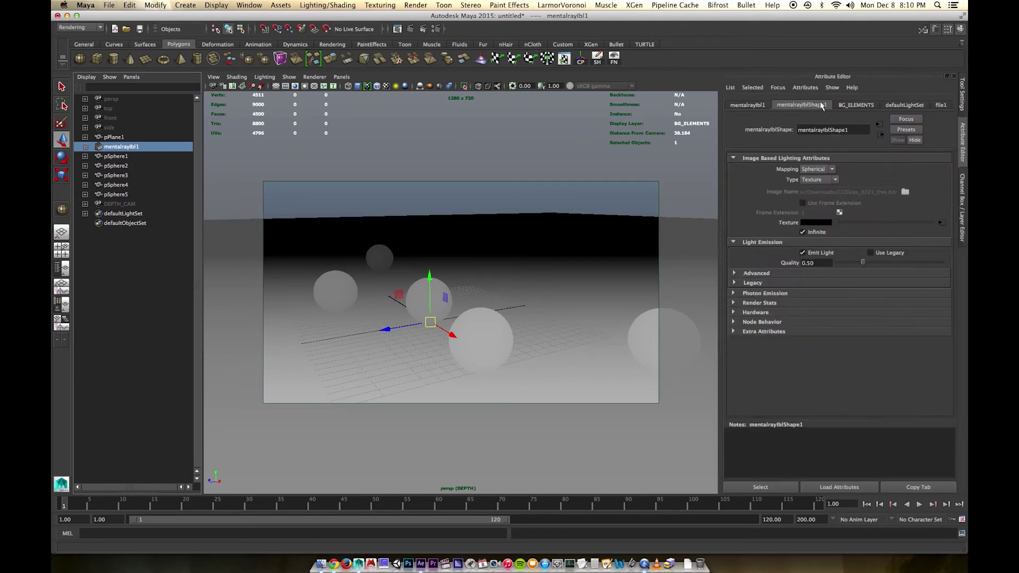
click(769, 303)
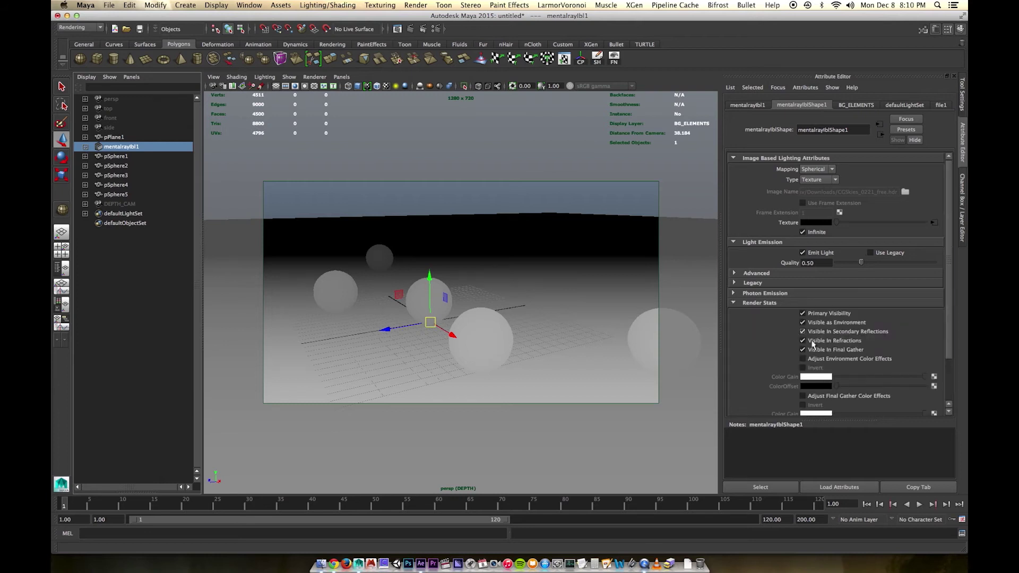
scroll(860, 284, down, 2)
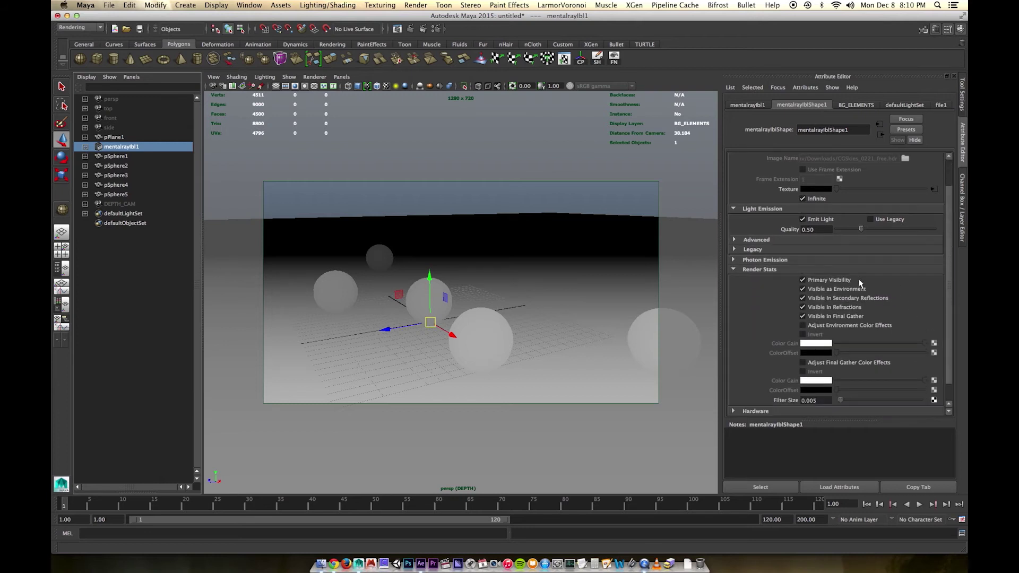
right_click(829, 282)
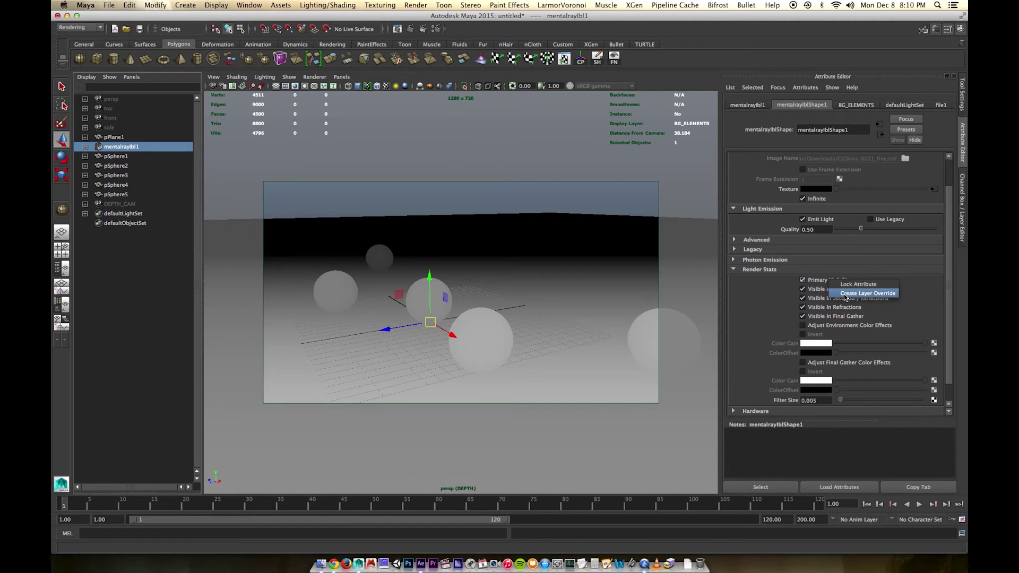
click(845, 293)
click(802, 280)
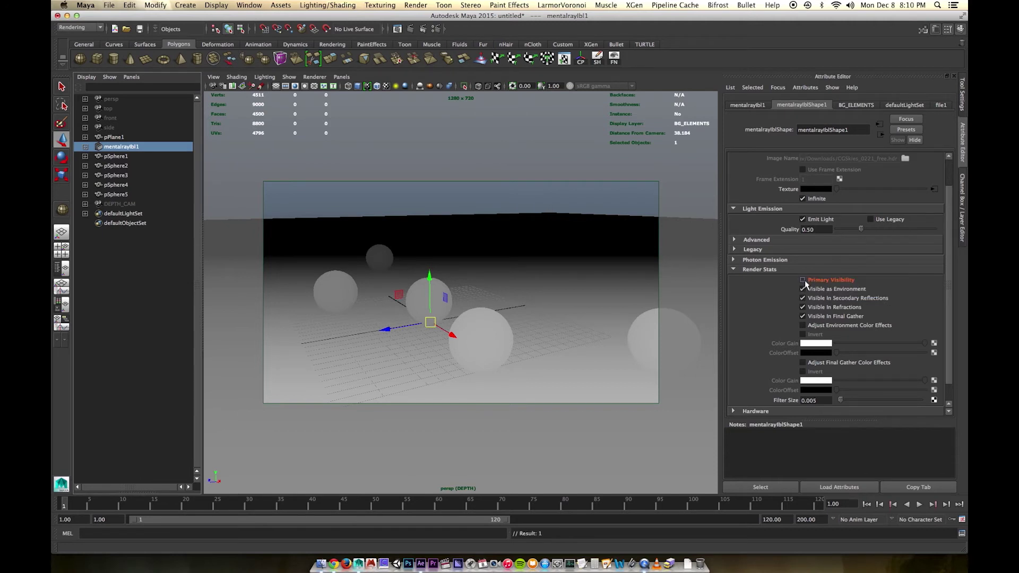
Switch to masterLayer and back to DEPTH to compare mentalrayIblShape1's Primary Visibility in the two layers
click(962, 223)
click(796, 425)
key(ctrl+a)
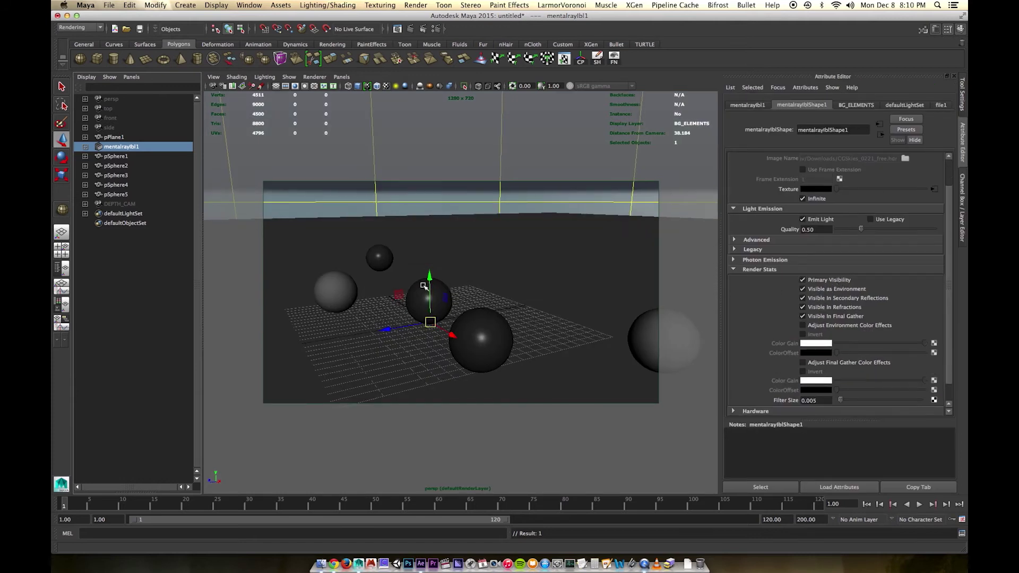
key(ctrl+a)
click(787, 415)
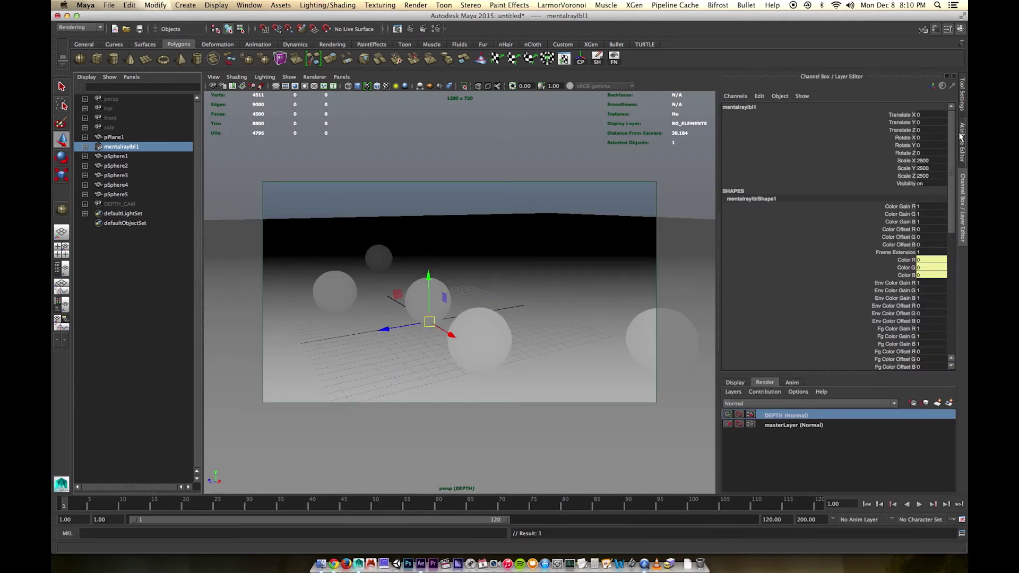
click(961, 141)
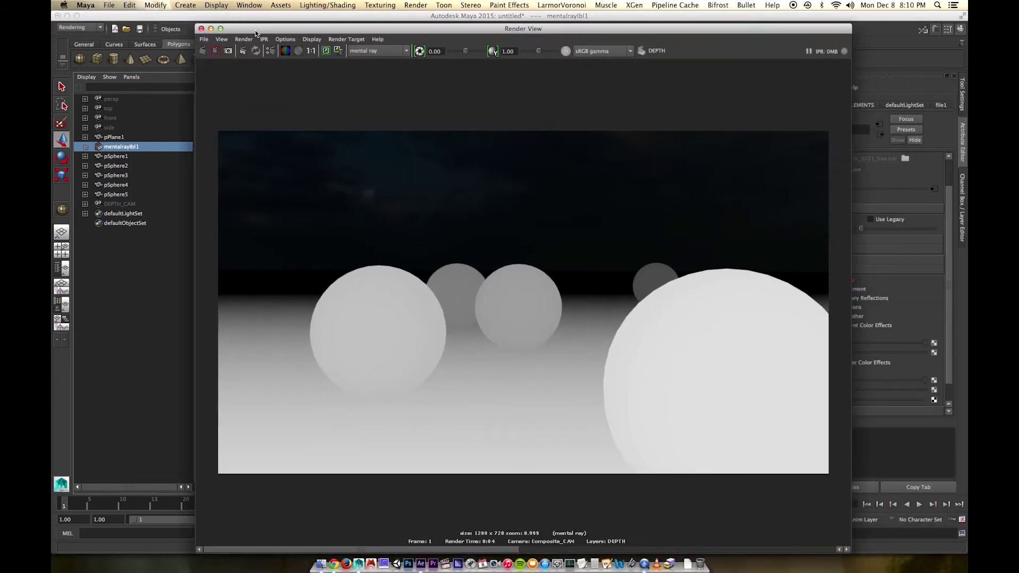
Render the DEPTH layer again through DEPTH_CAM in the Render View and make the render window shorter
click(236, 28)
mouse_move(250, 80)
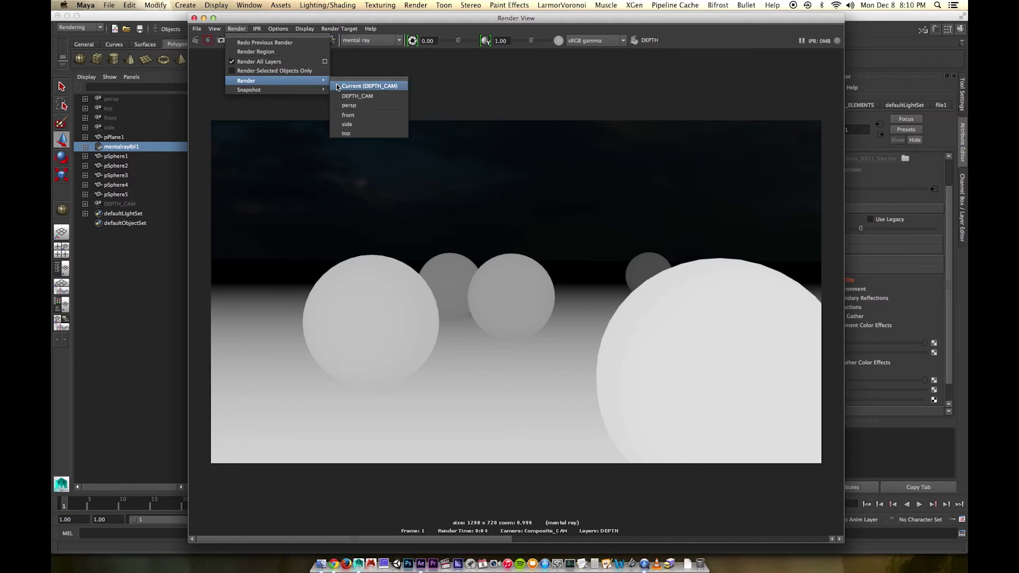
click(366, 81)
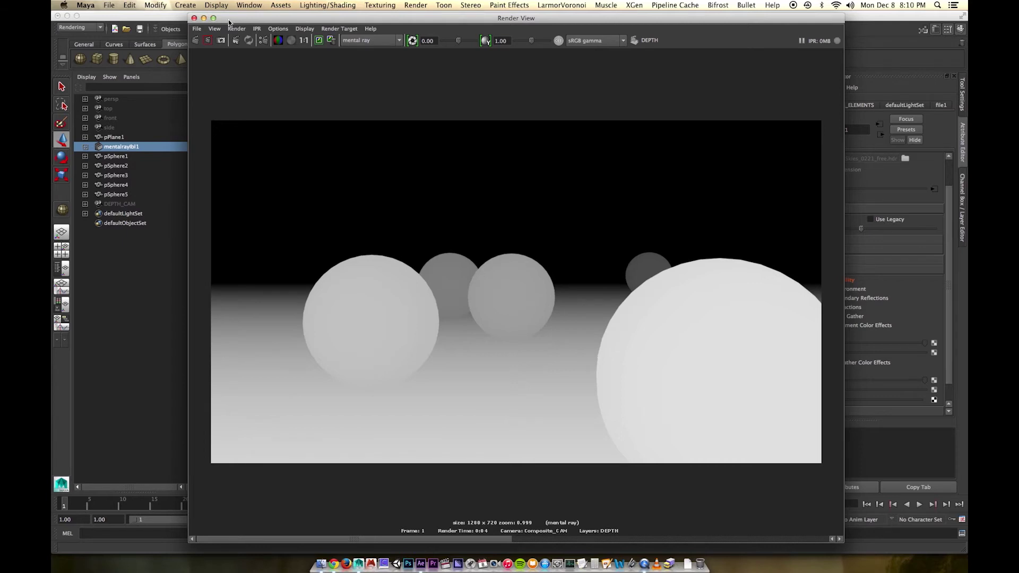
drag(223, 21, 214, 19)
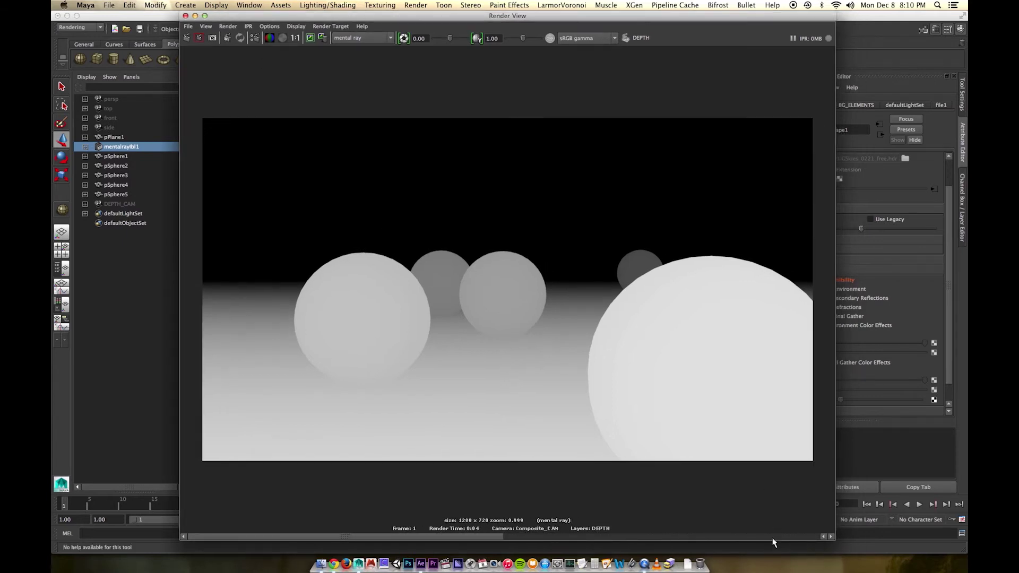
drag(772, 541, 764, 453)
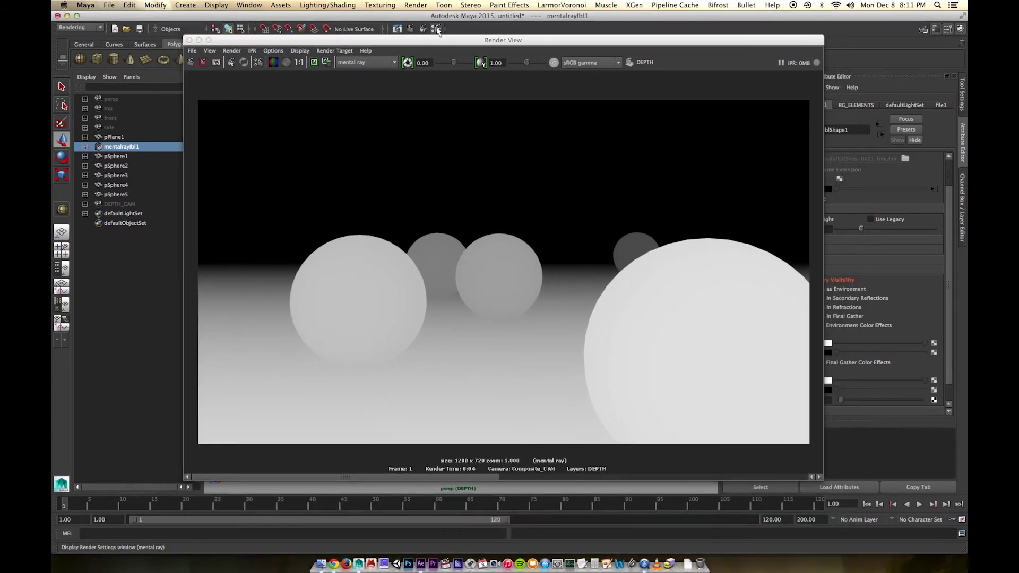
Open the Render Settings and switch between masterLayer and DEPTH to compare their settings, ending on DEPTH
drag(967, 24, 323, 6)
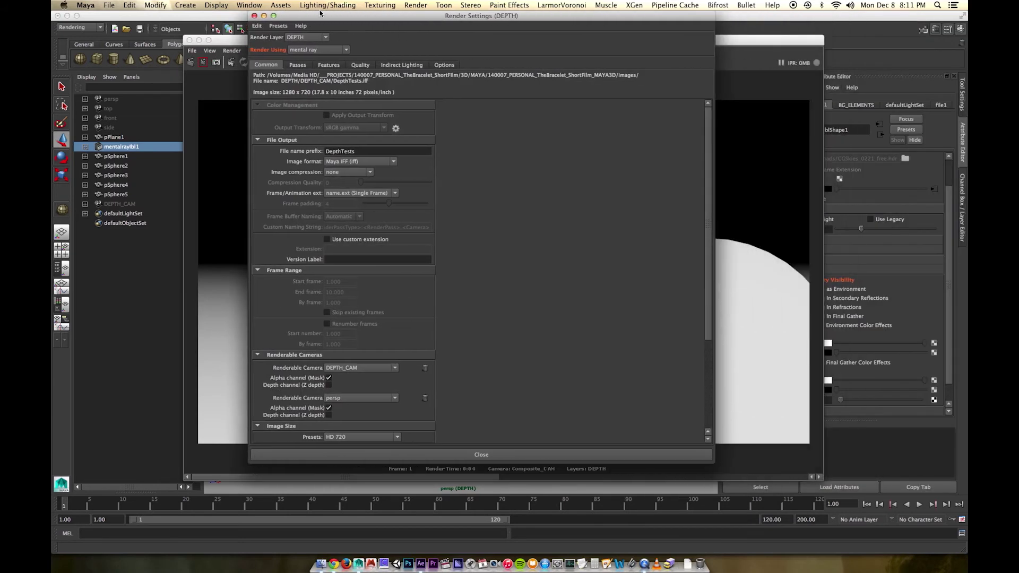
click(312, 38)
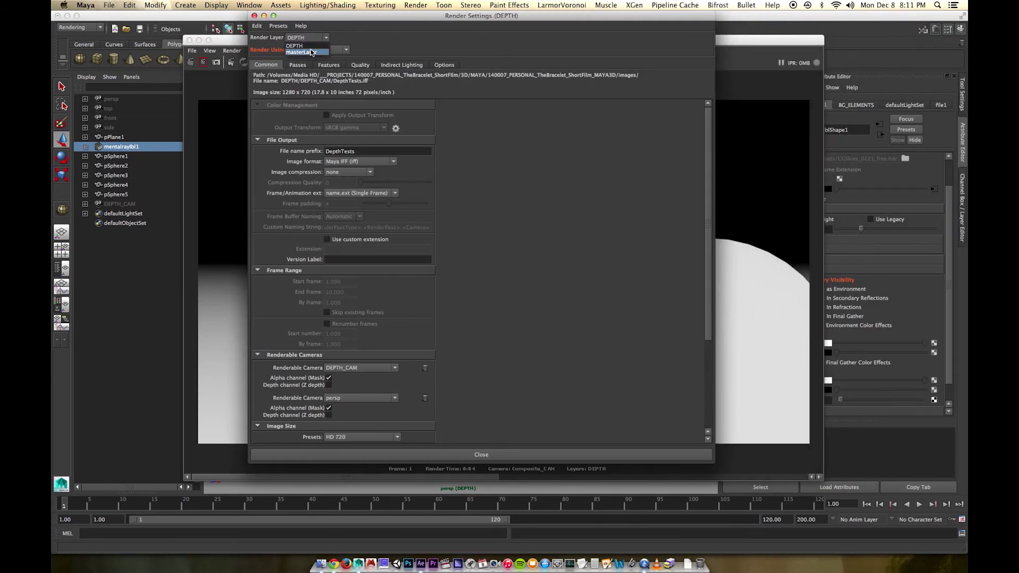
click(316, 47)
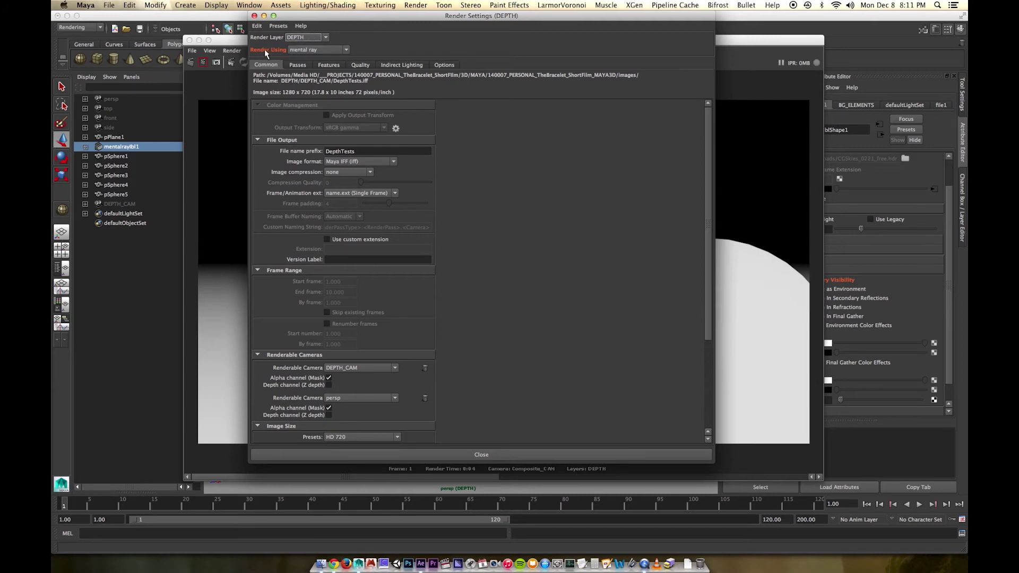
click(322, 38)
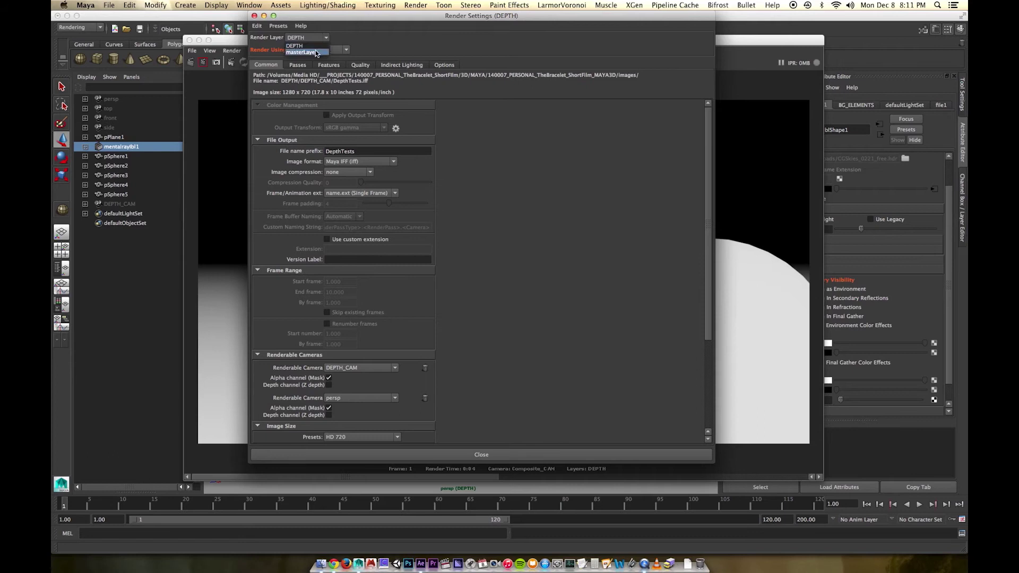
click(321, 52)
click(324, 38)
click(320, 46)
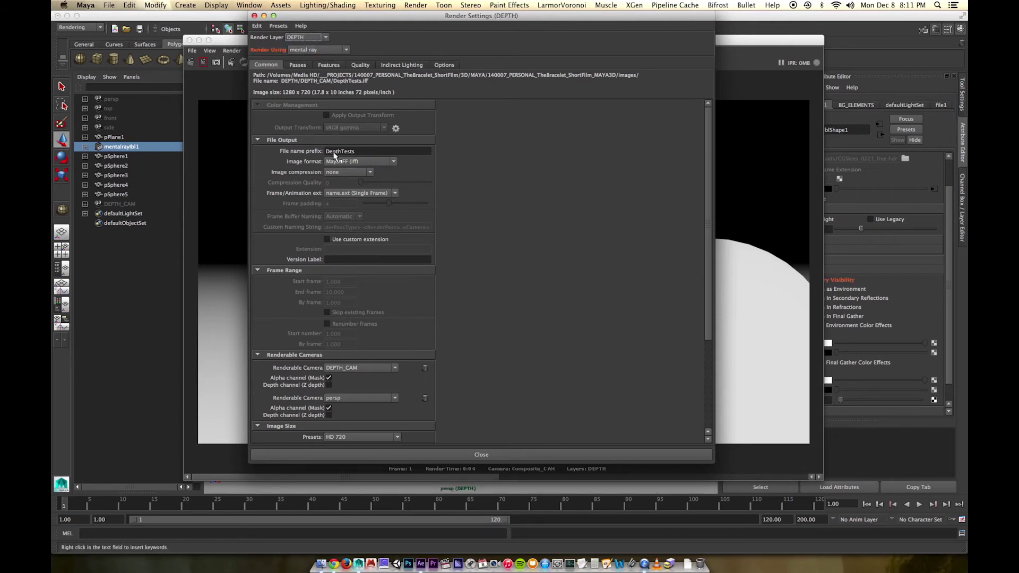
Set the file name prefix to <RenderLayer>/DepthTests and the image format to OpenEXR (exr), checking it against the render layer list
click(378, 154)
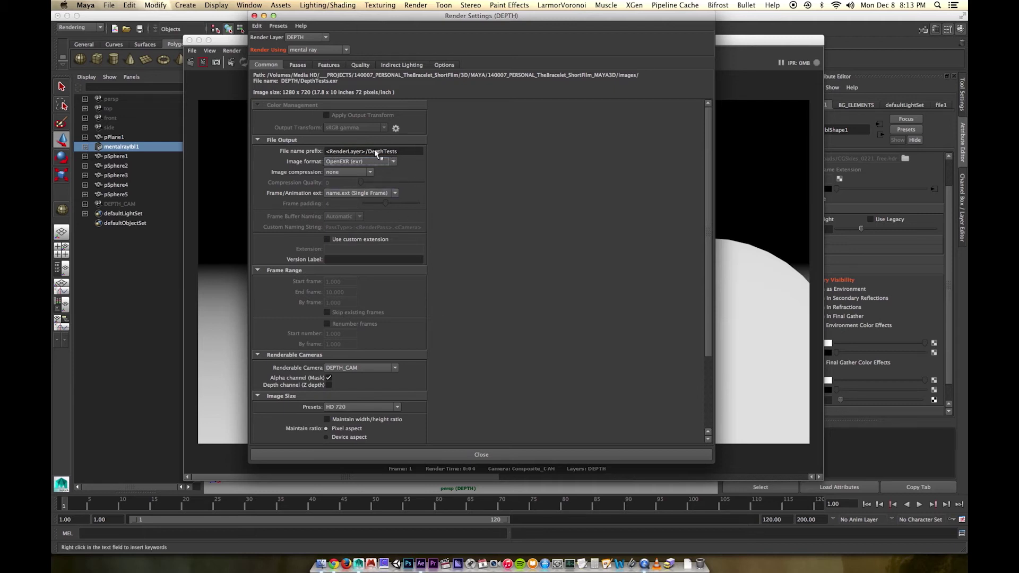
click(403, 152)
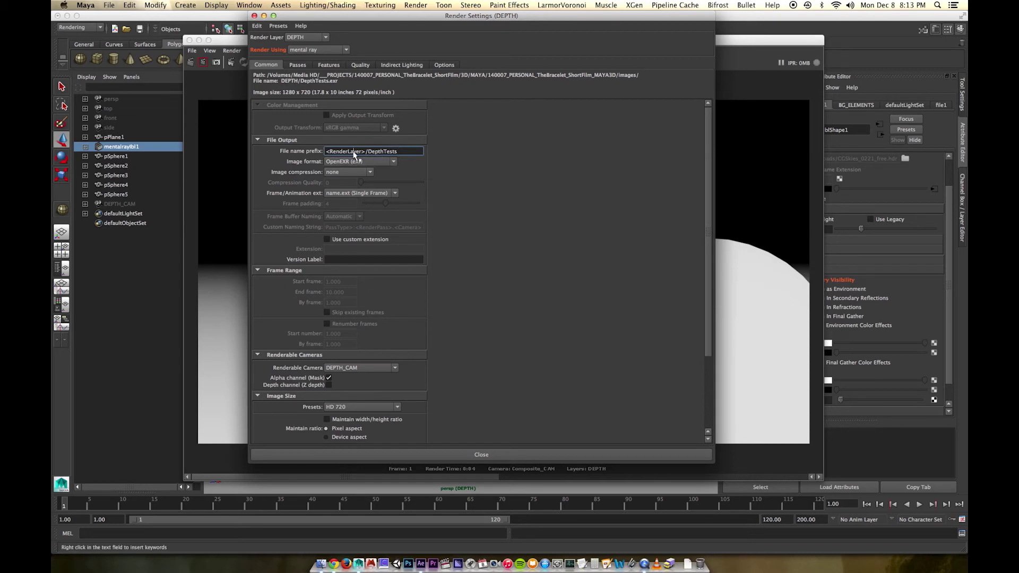
click(965, 228)
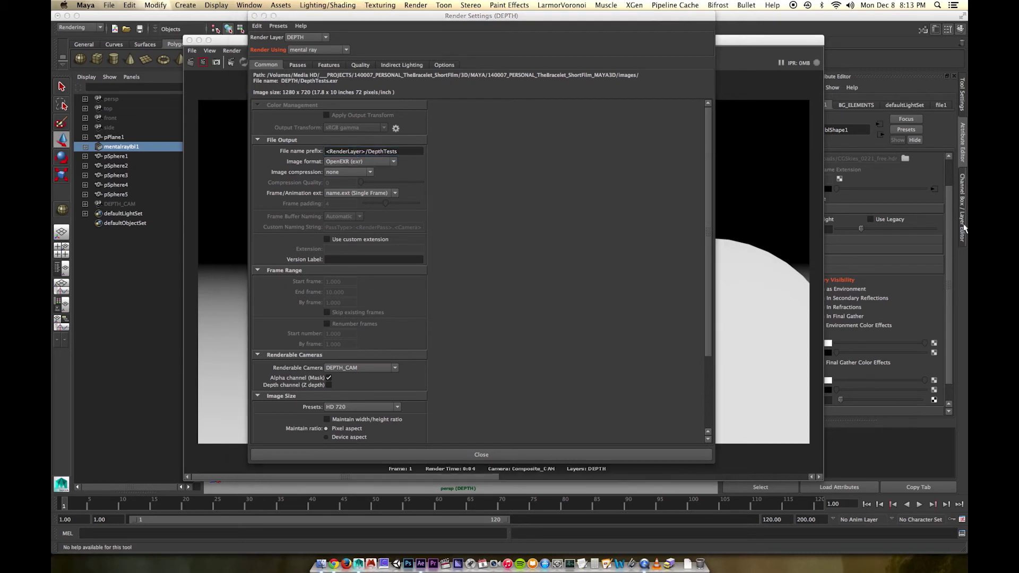
drag(823, 331, 719, 332)
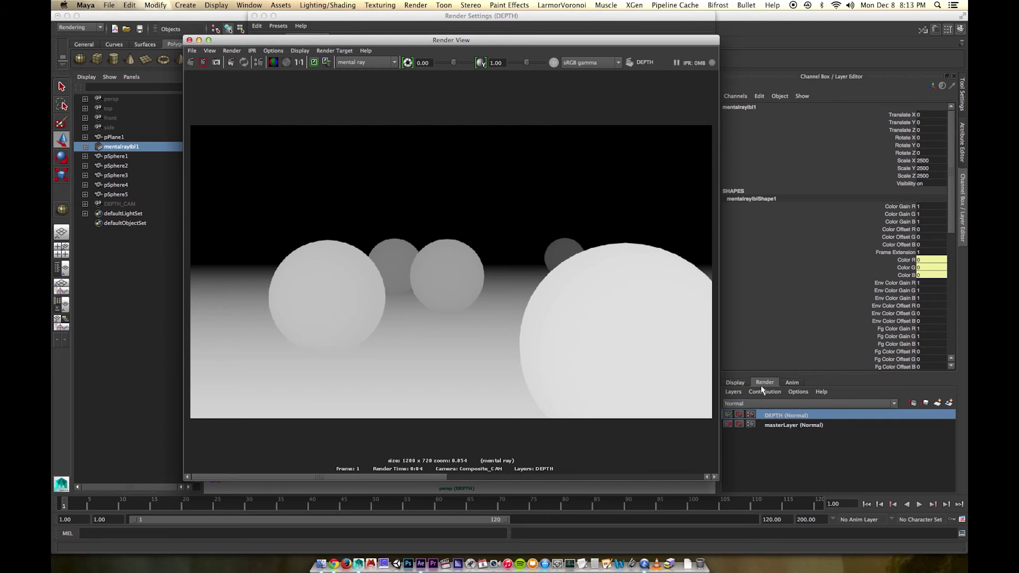
click(334, 18)
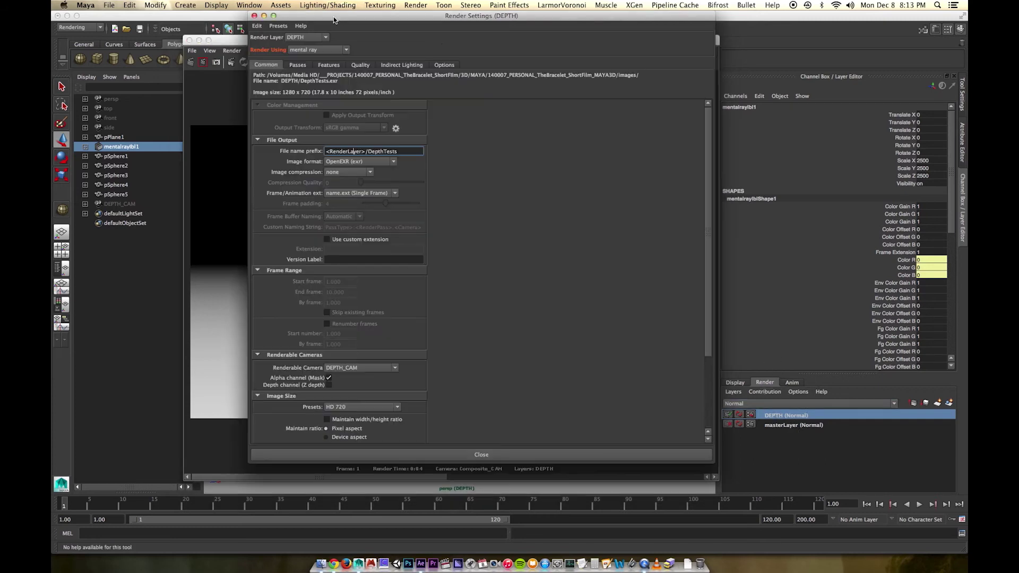
Append _<RenderLayer> to the file name prefix after DepthTests
click(407, 152)
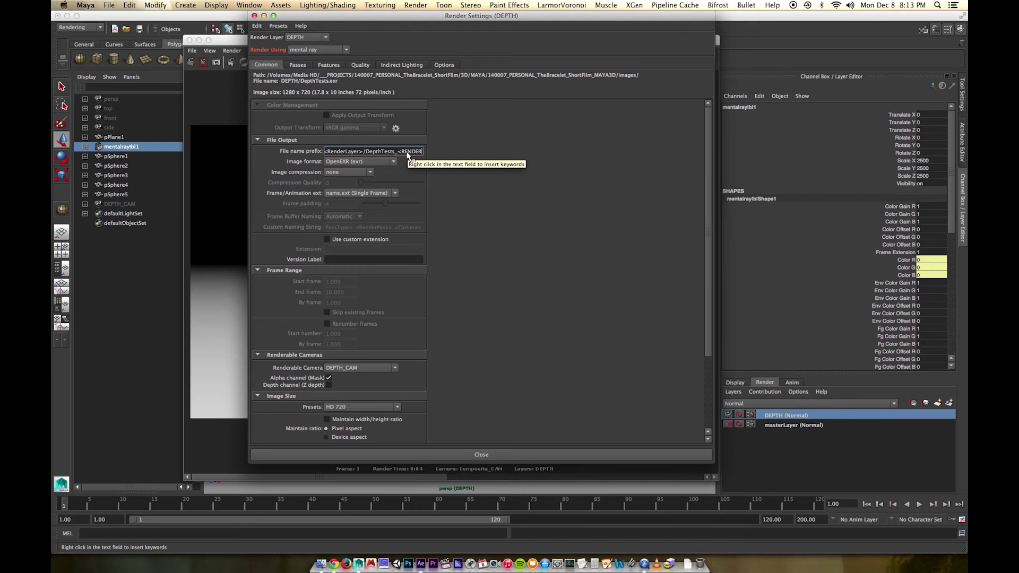
key(BackSpace)
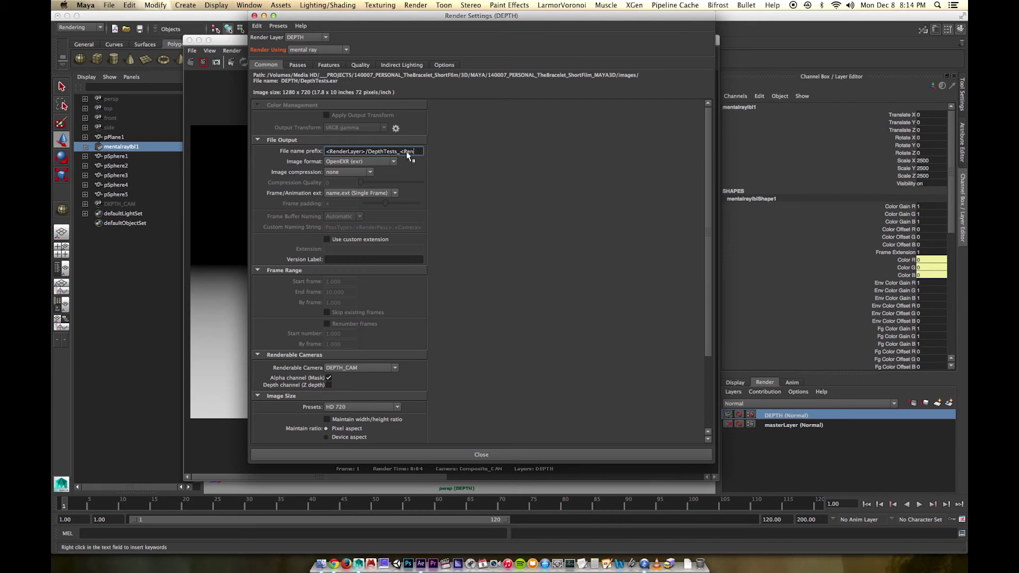
text(nderLayer>)
key(Return)
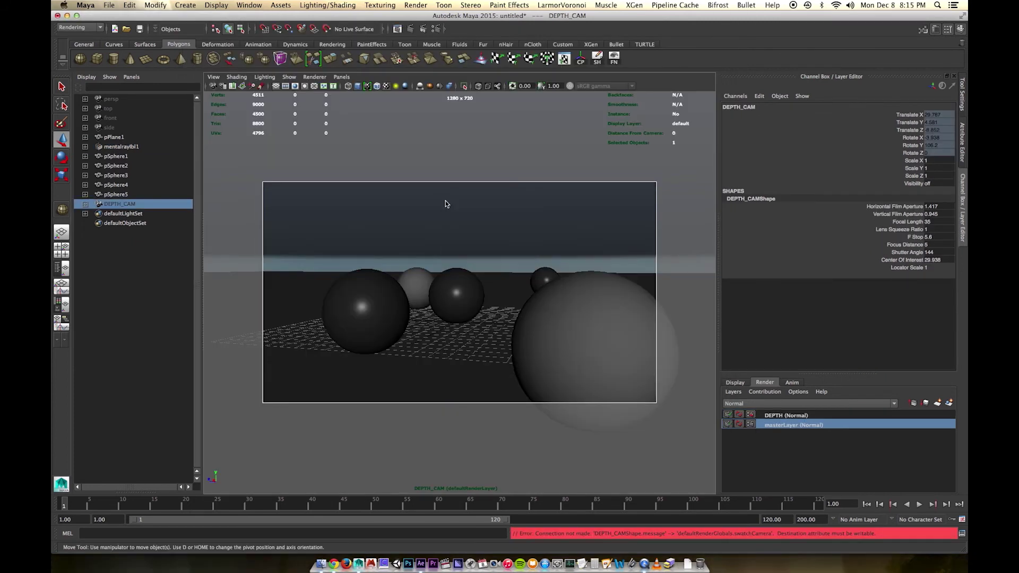
Show DEPTH_CAM's attributes and start a batch render of the scene
key(ctrl+a)
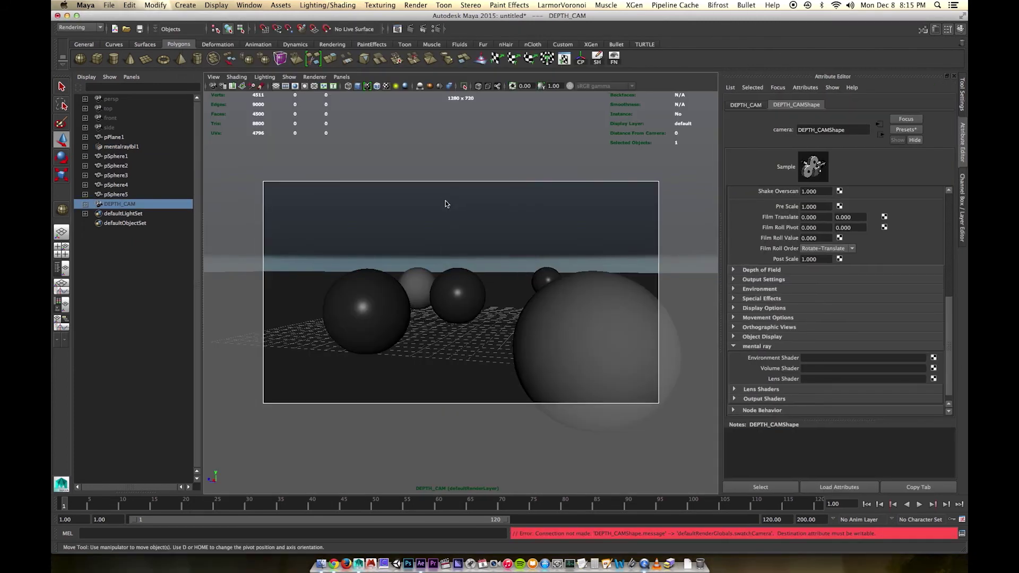
key(space)
click(443, 288)
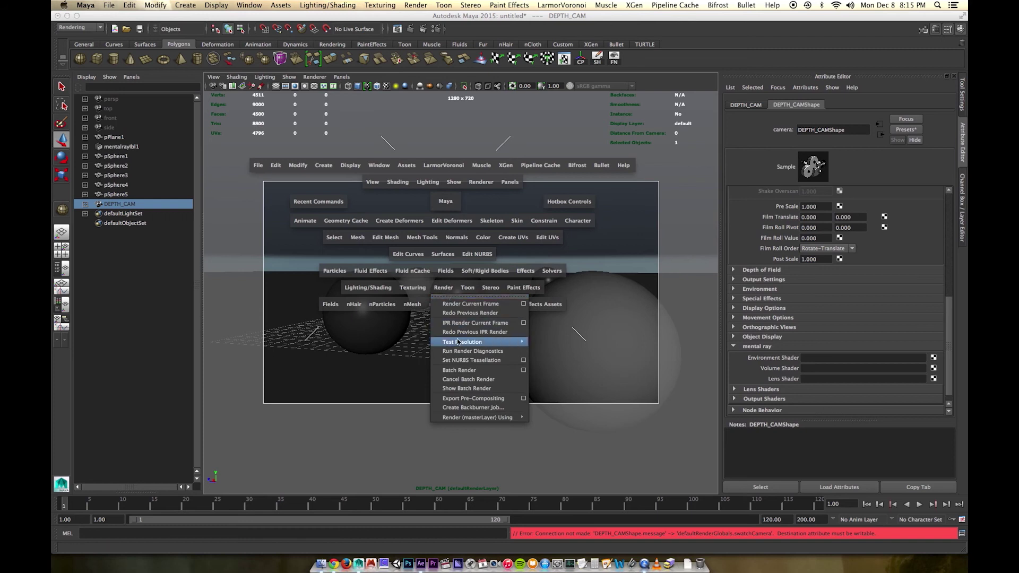
click(466, 369)
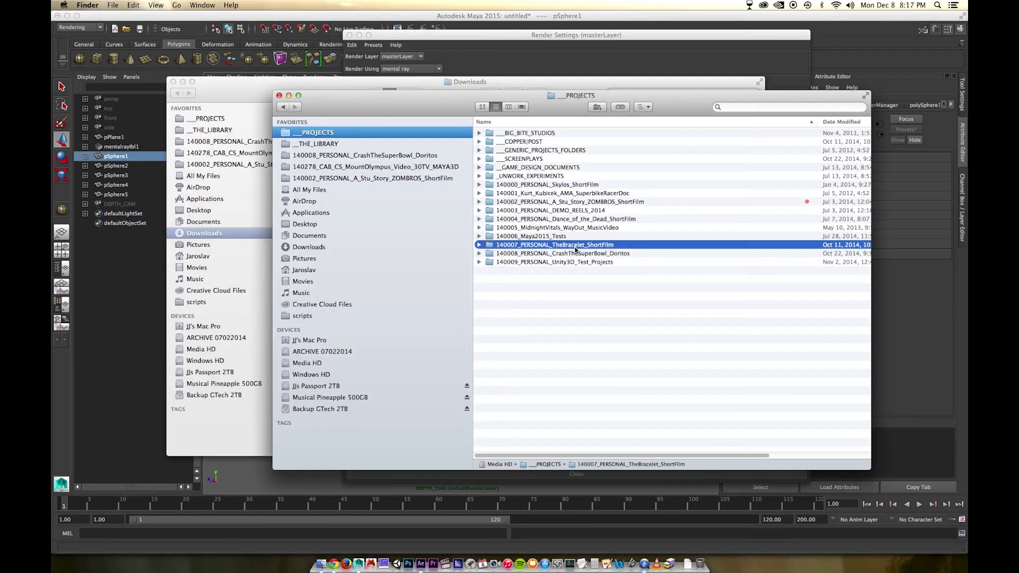
In Finder, open the images folder inside 140007_PERSONAL_TheBracelet_ShortFilm's 3D/MAYA project folder and go to the start of its file list
double_click(576, 245)
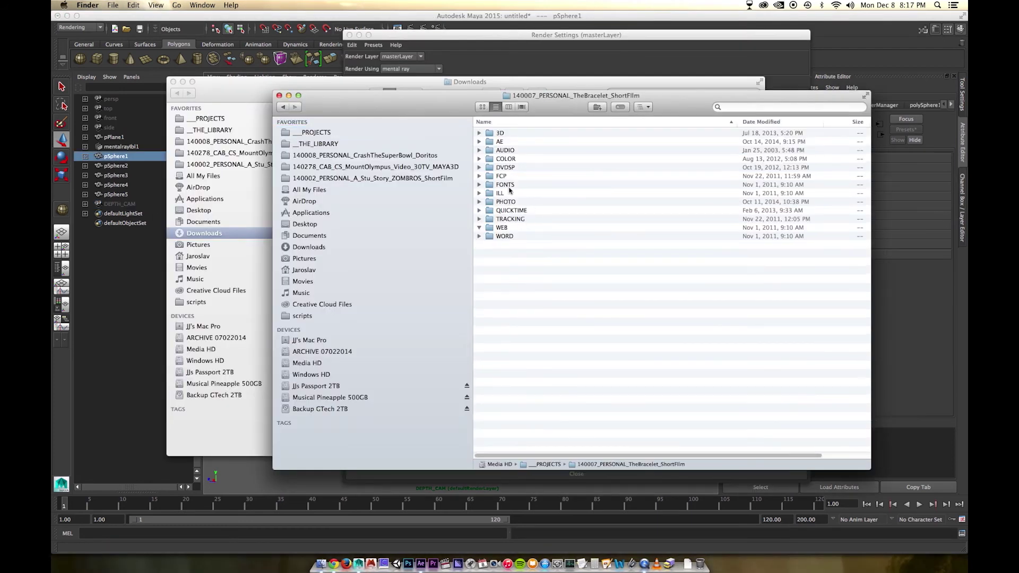
double_click(510, 134)
click(506, 159)
double_click(506, 159)
double_click(530, 133)
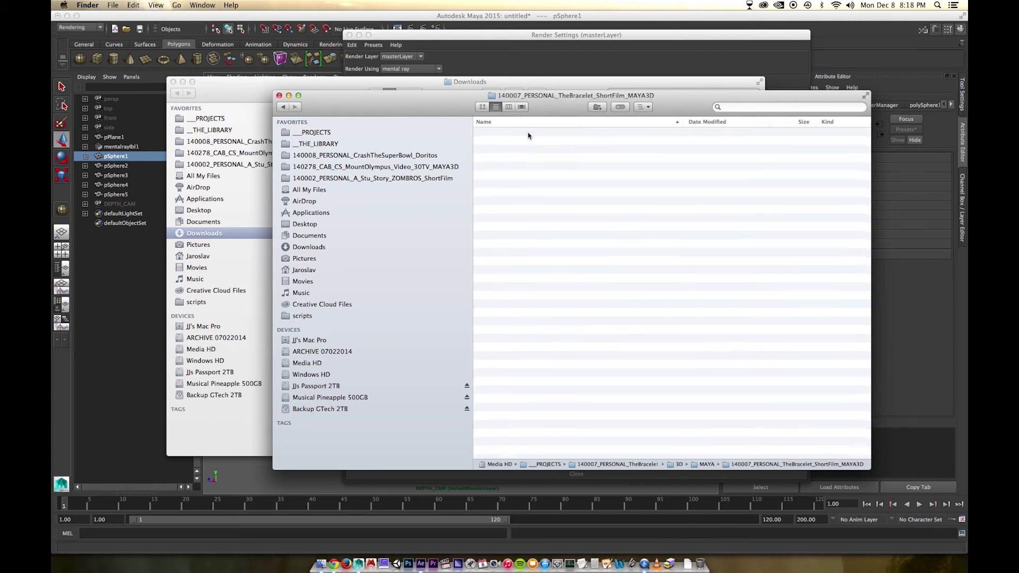
double_click(506, 176)
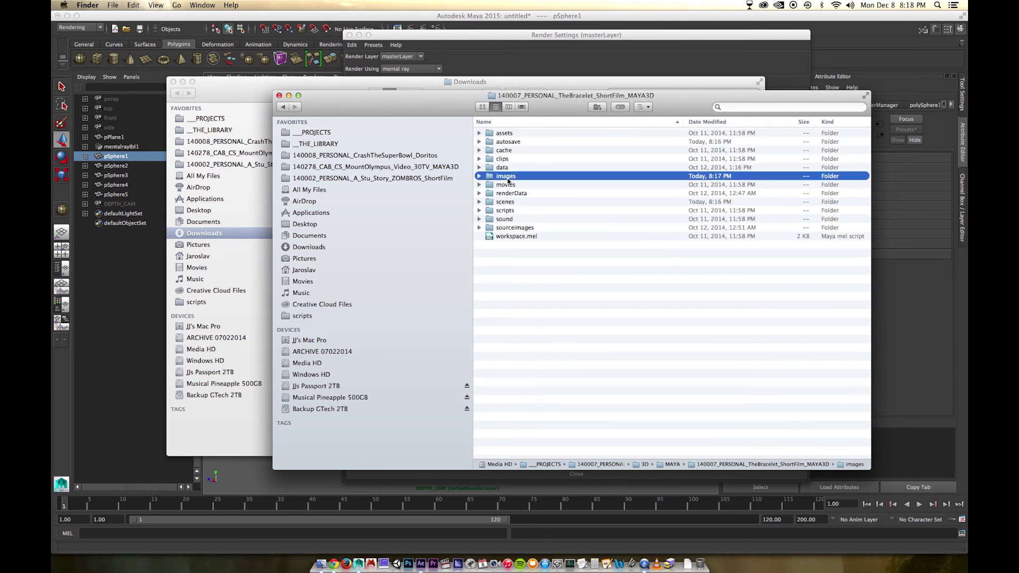
drag(869, 300, 868, 133)
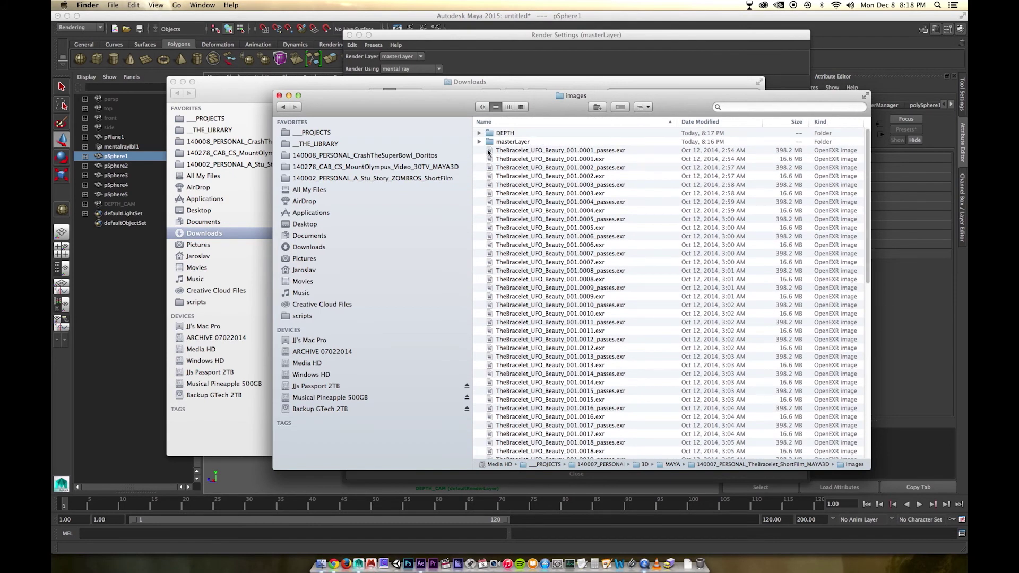
Expand the masterLayer and DEPTH render folders and preview the EXR images inside them
click(513, 143)
click(479, 142)
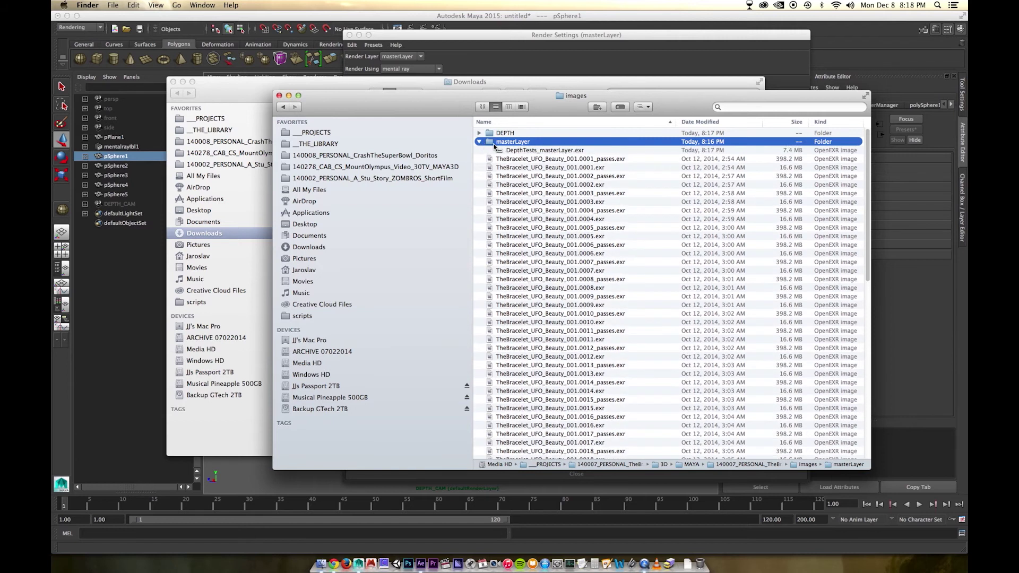
click(482, 133)
click(479, 133)
click(542, 141)
key(space)
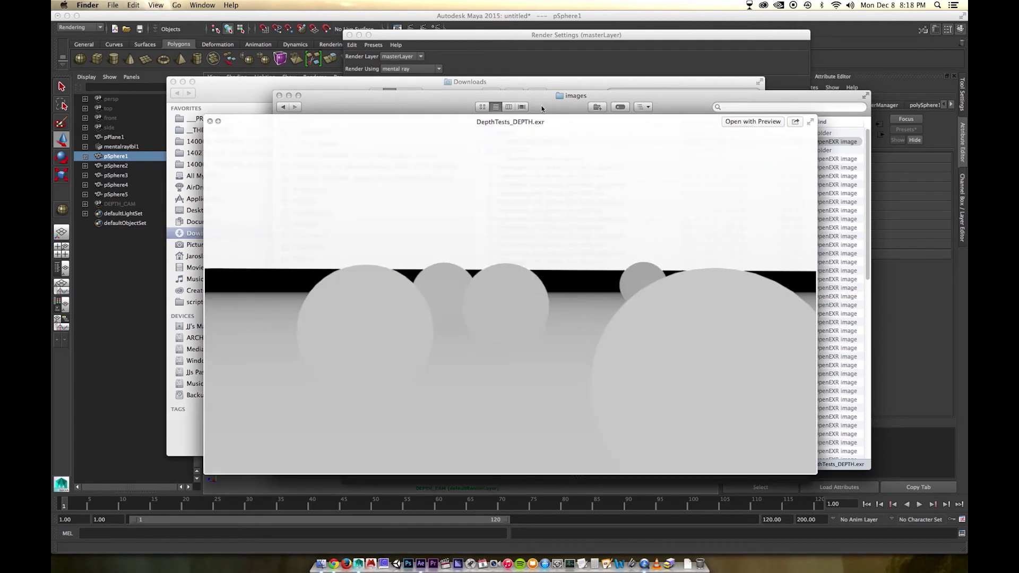
key(Down)
key(Down)
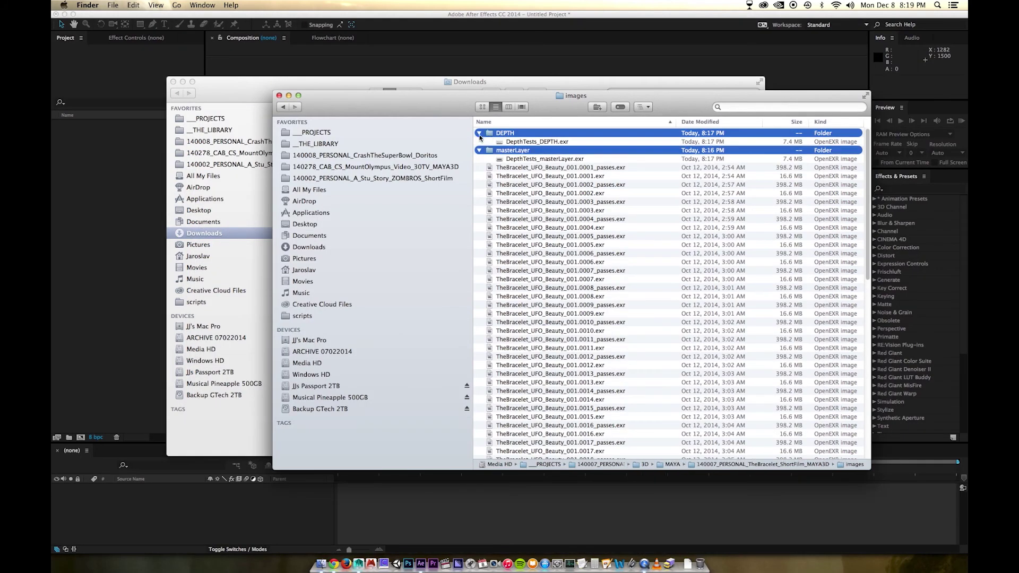
Switch to After Effects, import the DEPTH and masterLayer folders as footage and inspect both items
click(144, 185)
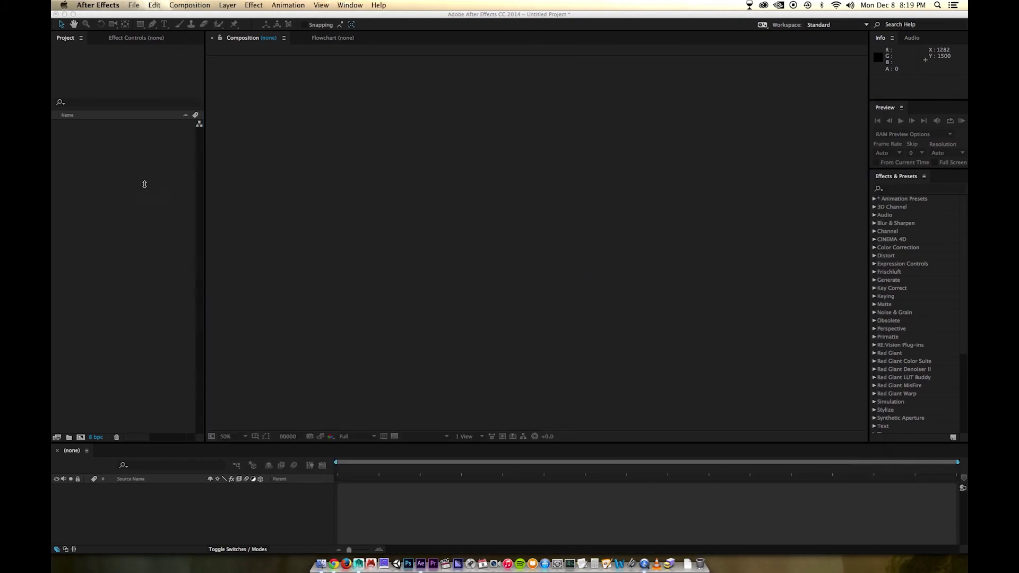
click(140, 201)
click(79, 128)
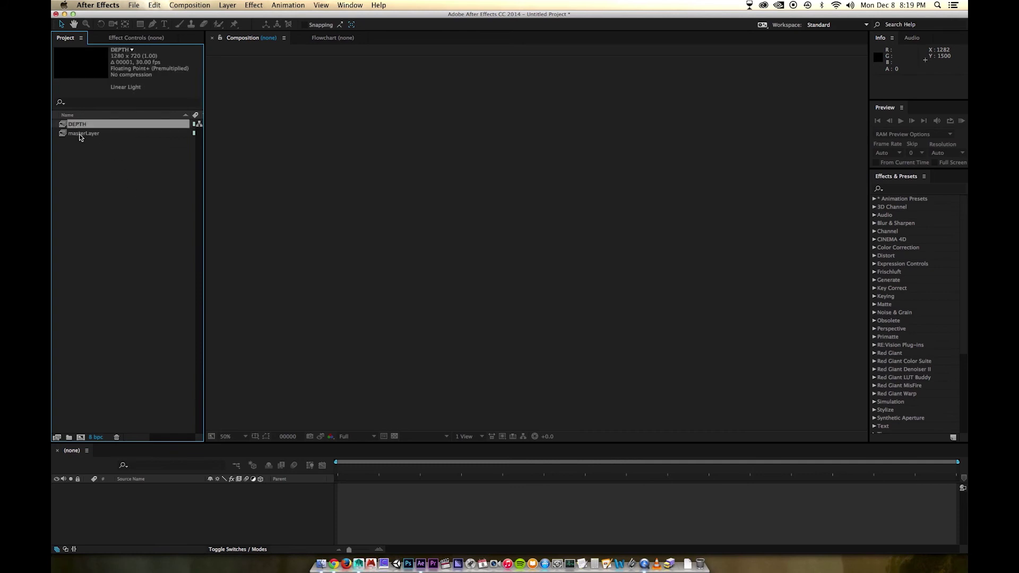
click(85, 136)
Create a composition from the DEPTH footage and add masterLayer as the layer above it
click(78, 127)
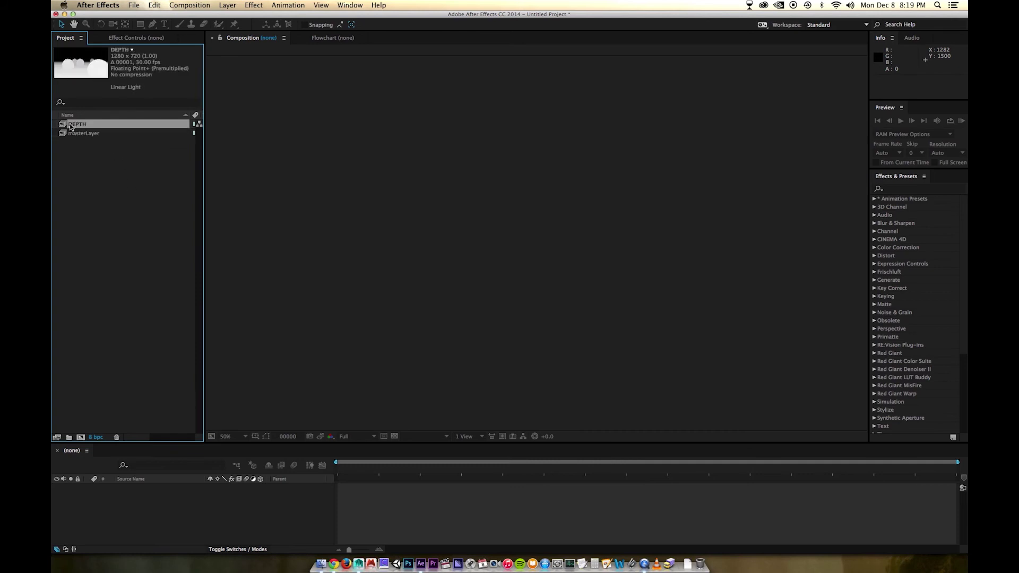
click(81, 437)
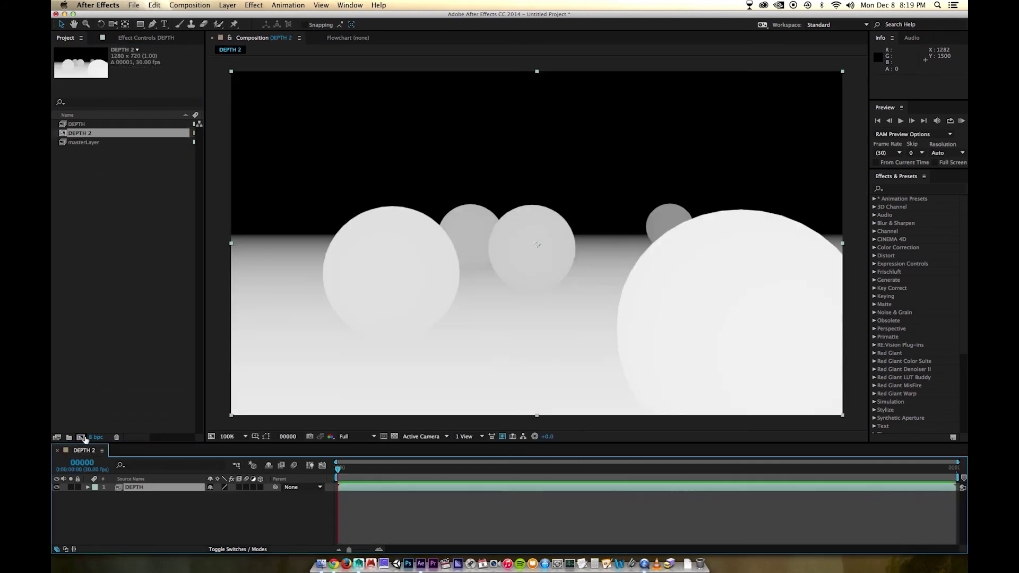
click(118, 234)
click(91, 143)
drag(124, 451, 132, 484)
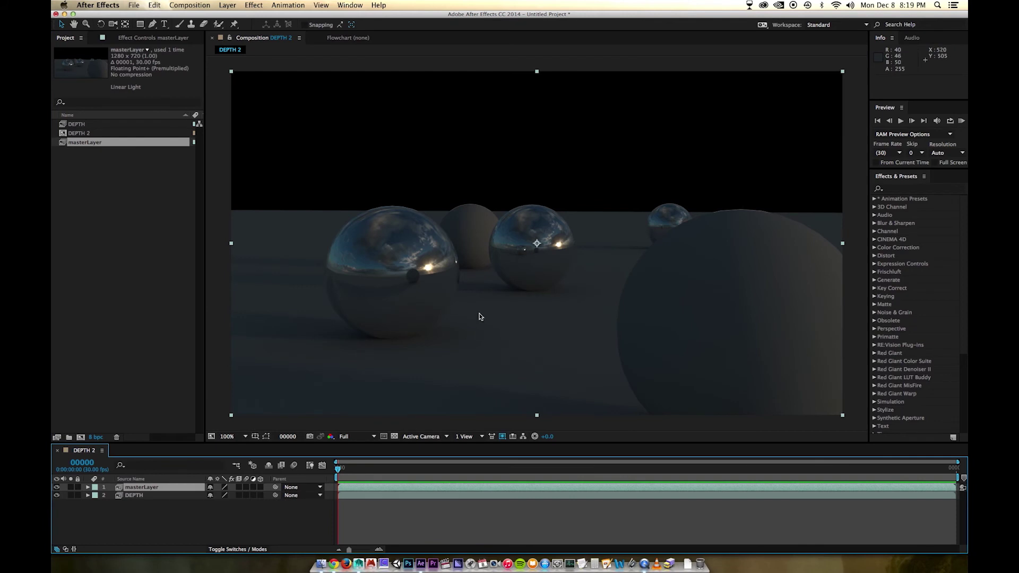
Set the project color depth to 32 bpc
click(134, 495)
click(81, 420)
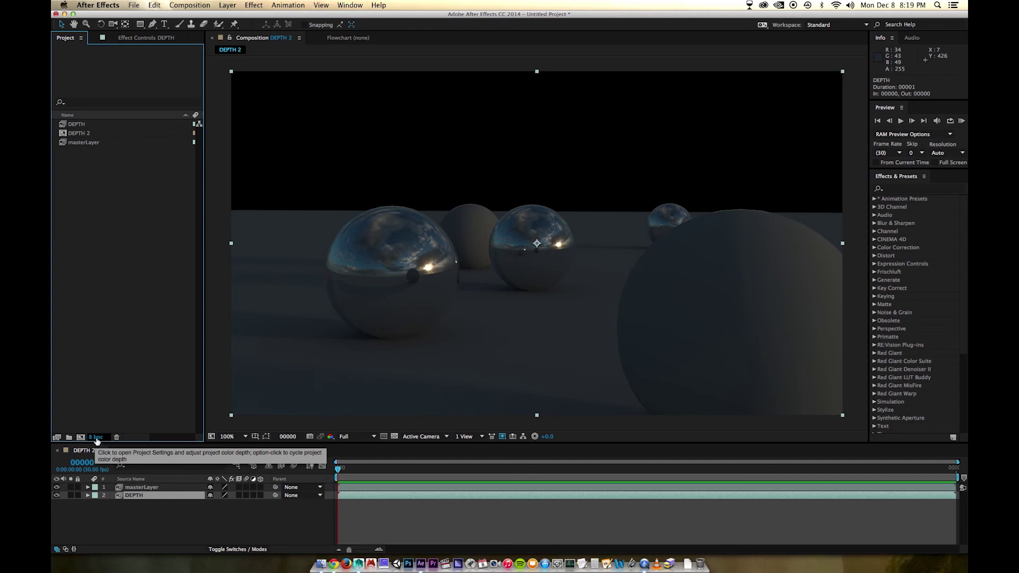
alt+click(95, 438)
alt+click(98, 438)
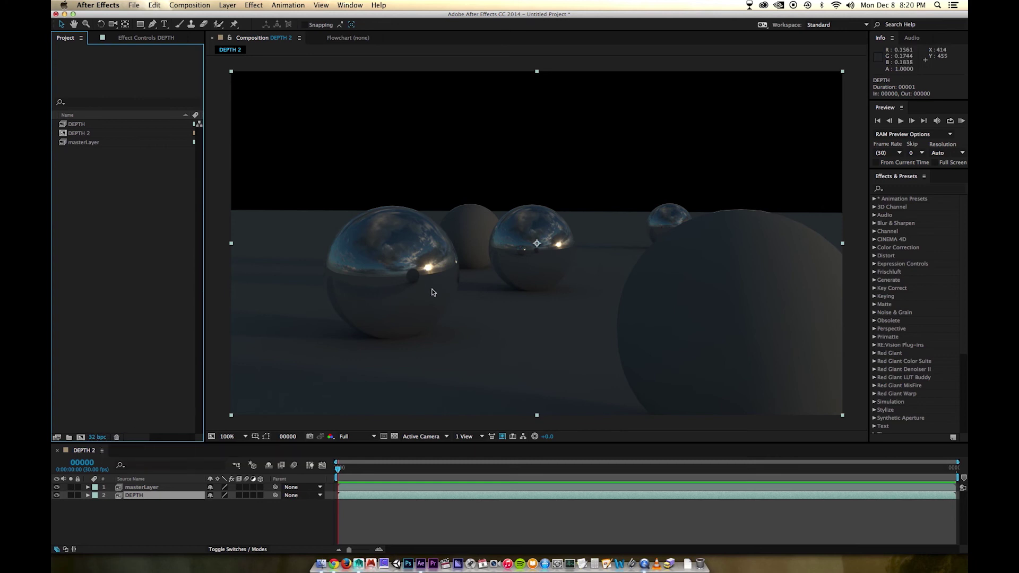
Deselect the layers and hide the DEPTH layer in the composition
click(155, 514)
click(57, 495)
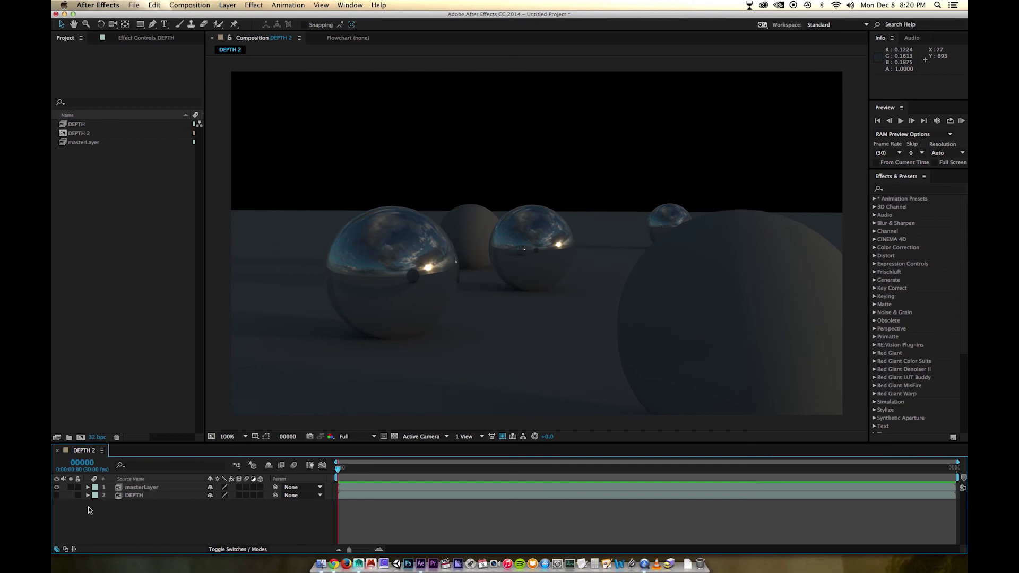
Reinterpret the masterLayer footage in the project with its alpha set to Ignore
click(130, 496)
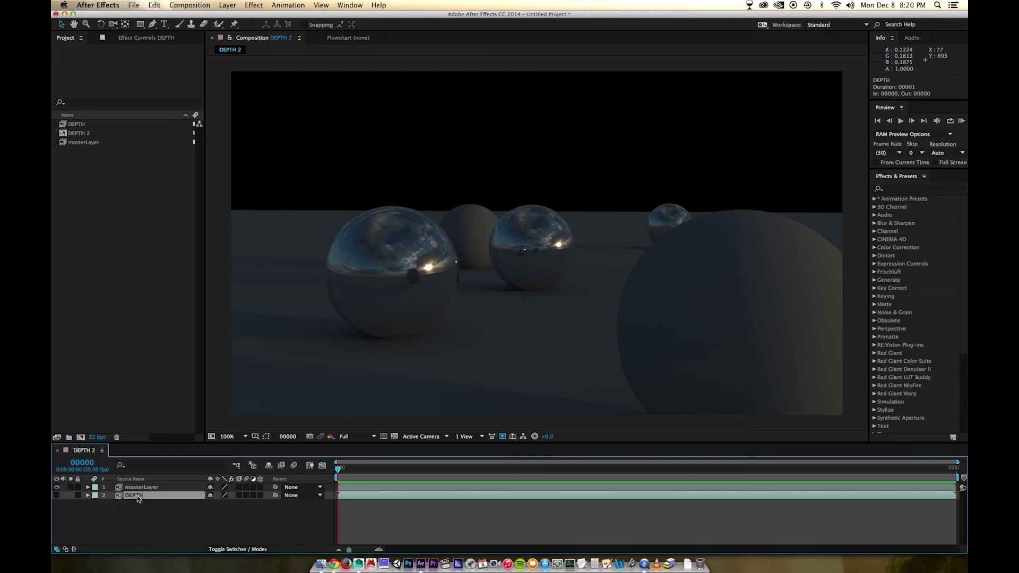
click(87, 141)
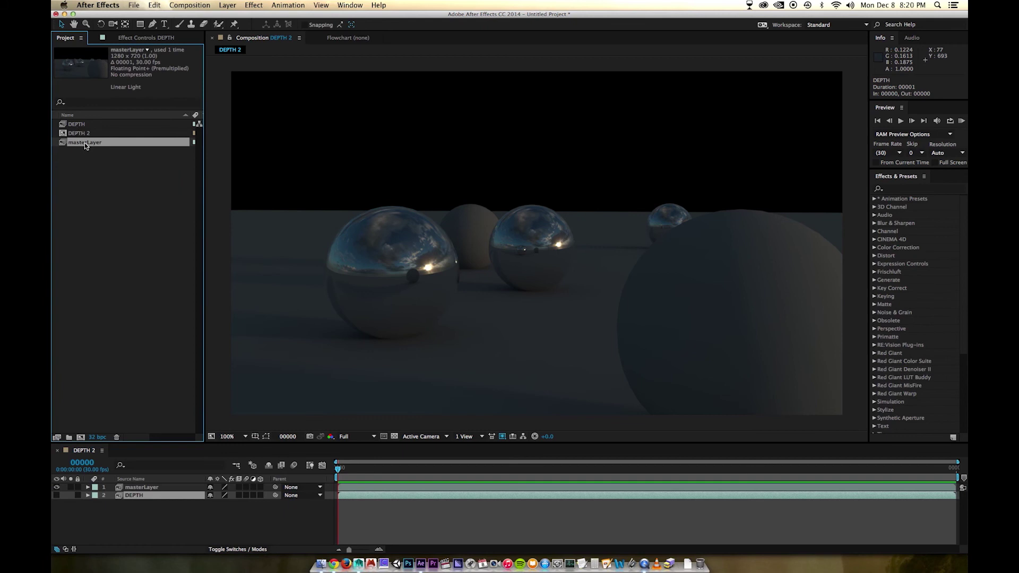
right_click(84, 143)
mouse_move(146, 207)
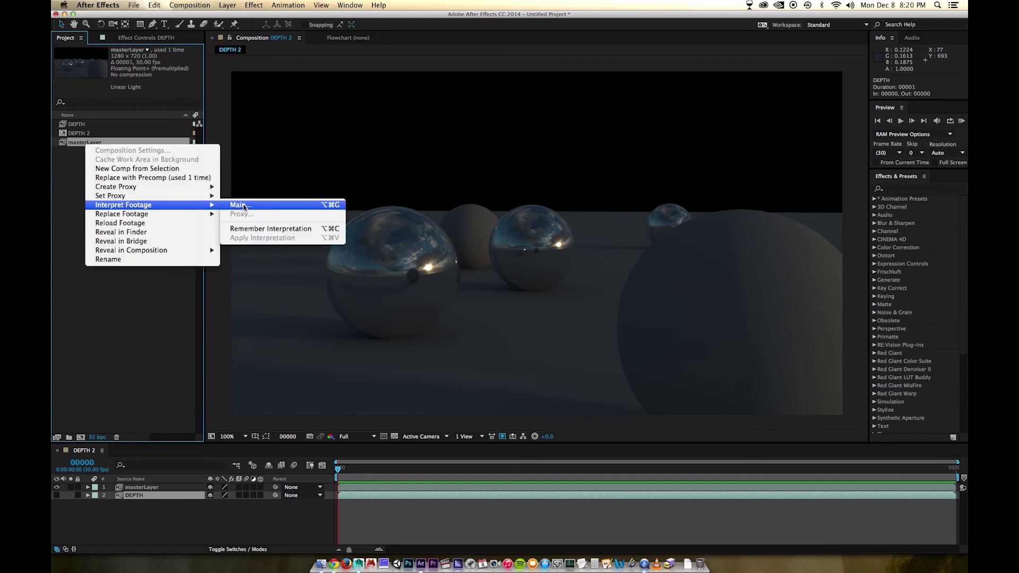
click(244, 206)
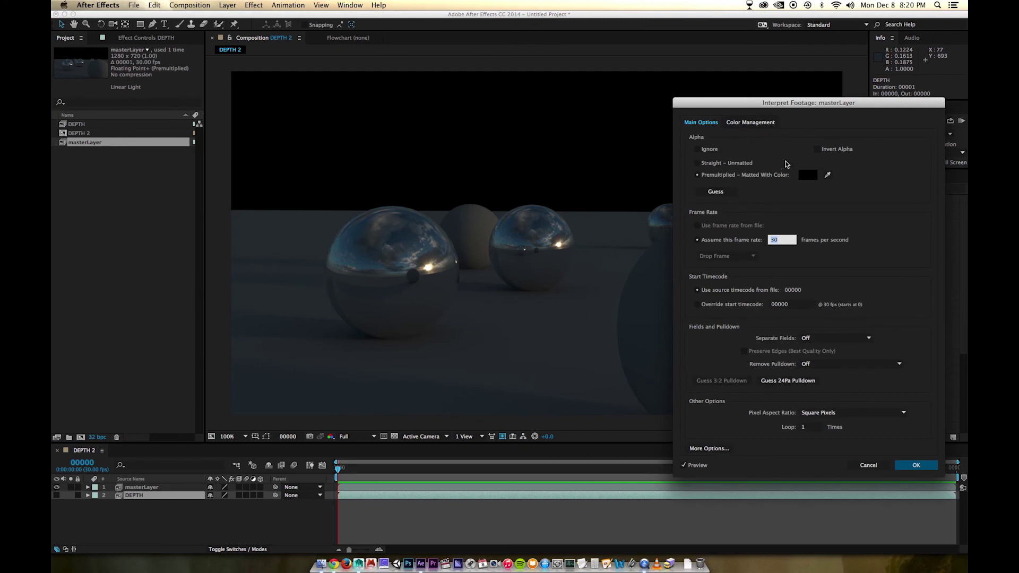
click(763, 124)
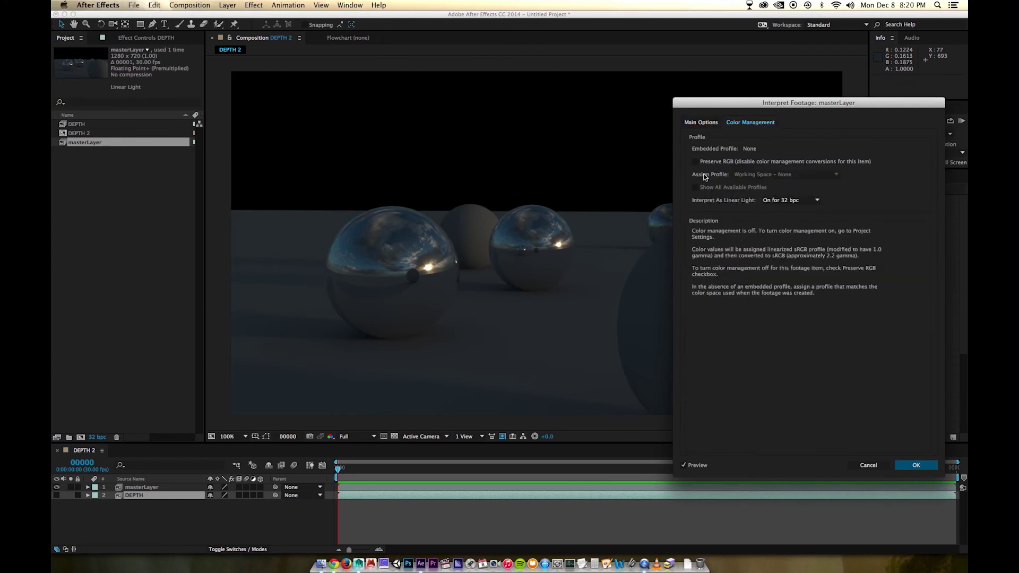
click(707, 123)
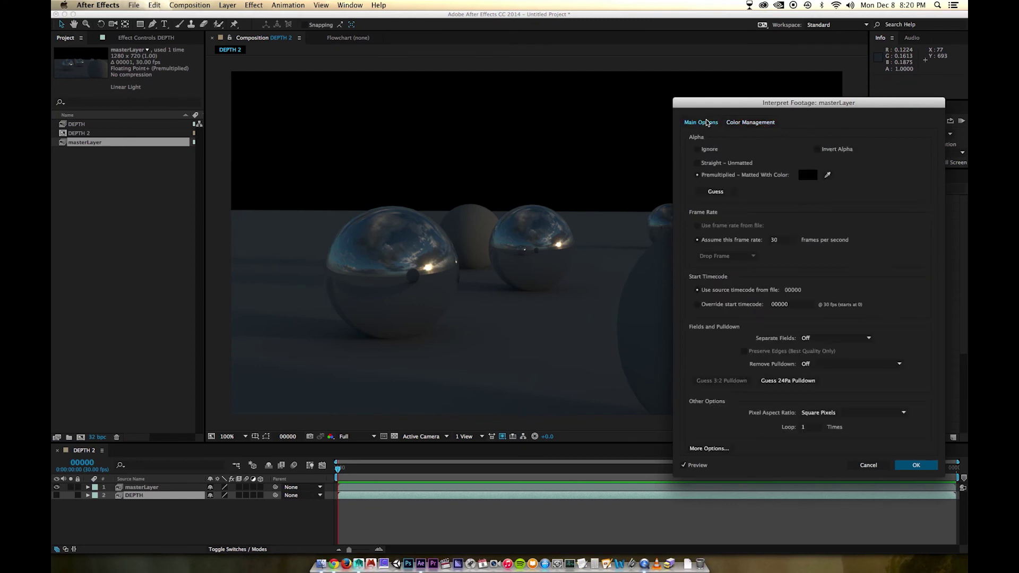
click(697, 149)
click(913, 465)
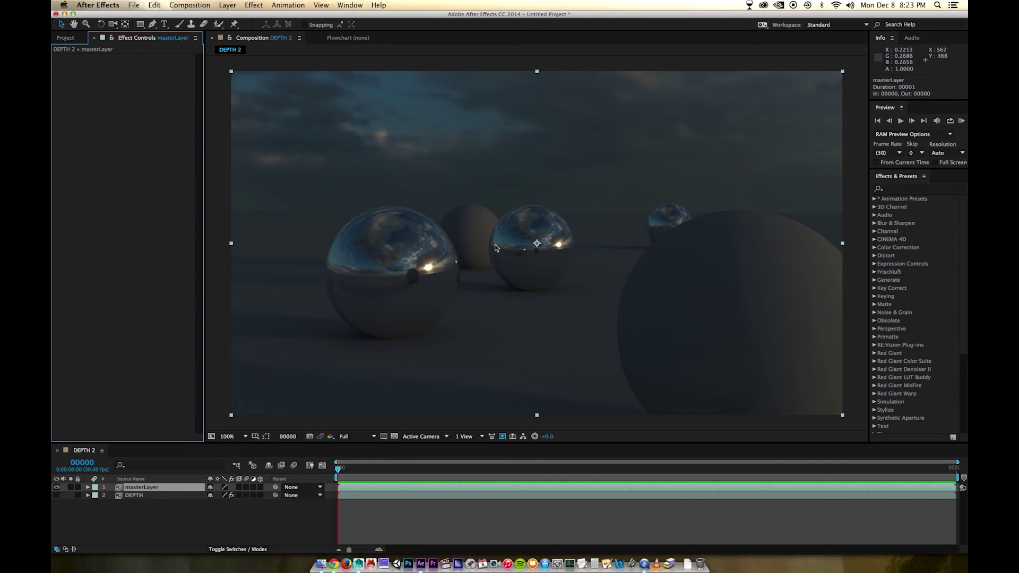
Apply the Frischluft FL Depth Of Field effect to the masterLayer layer and set its depth layer to DEPTH
click(254, 6)
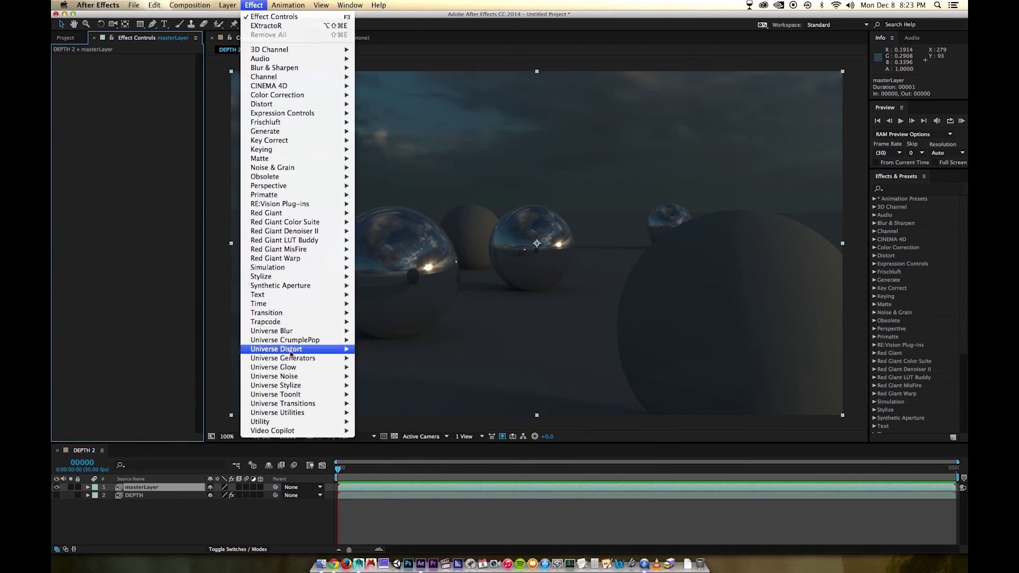
mouse_move(287, 127)
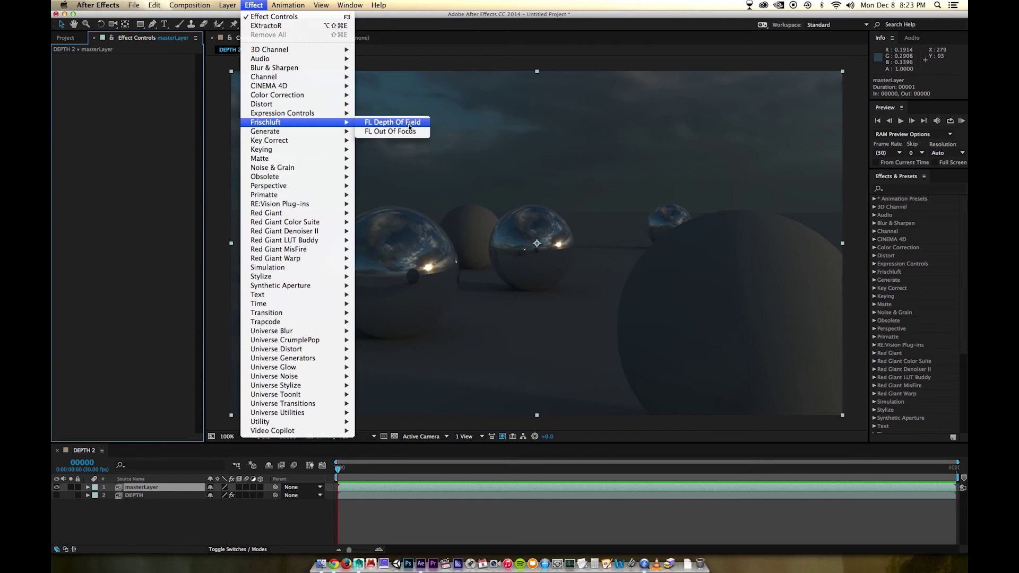
click(409, 125)
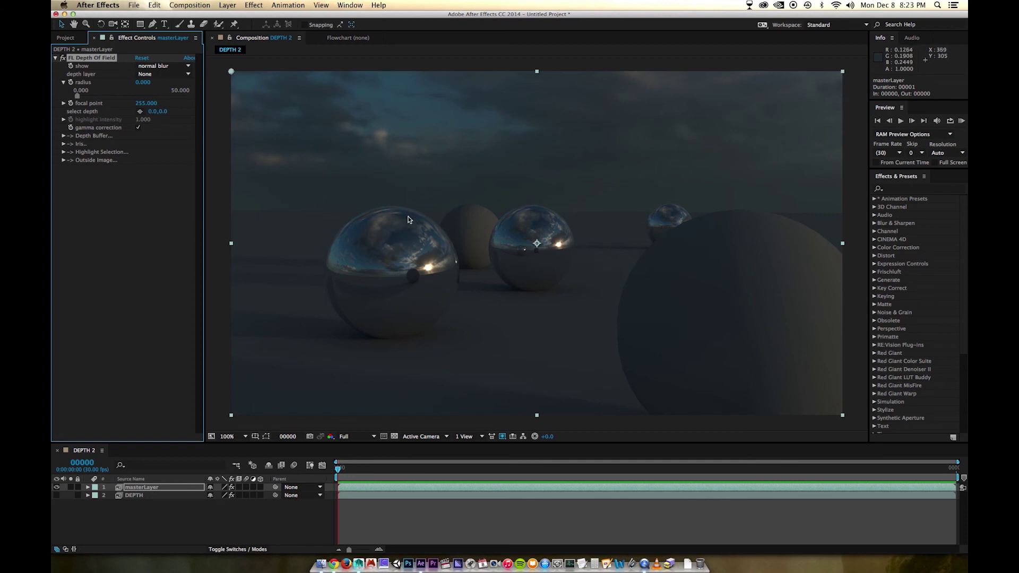
click(147, 75)
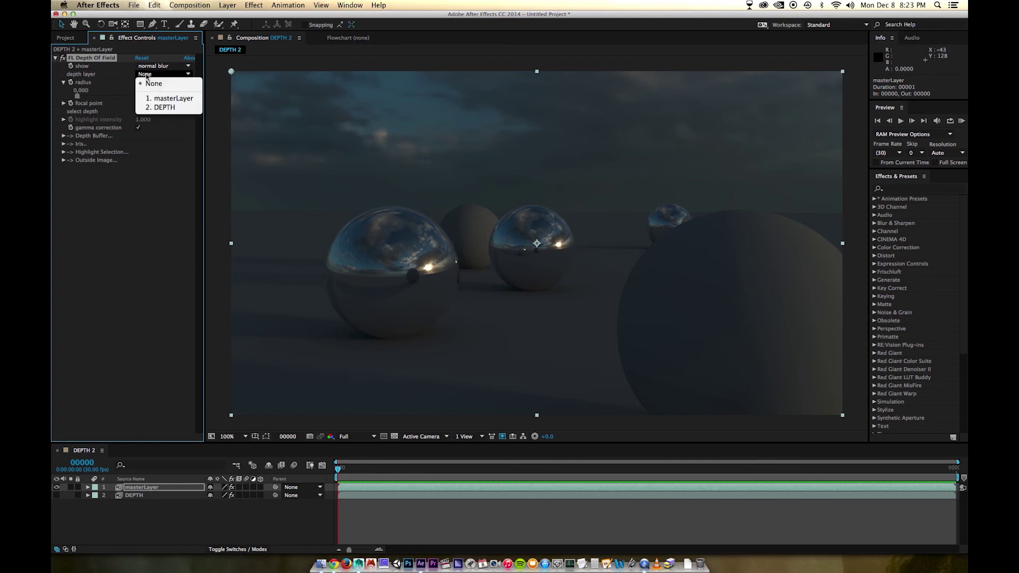
click(157, 107)
Pick the focal depth on the middle reflective sphere and raise the blur radius to about 33.8
click(139, 112)
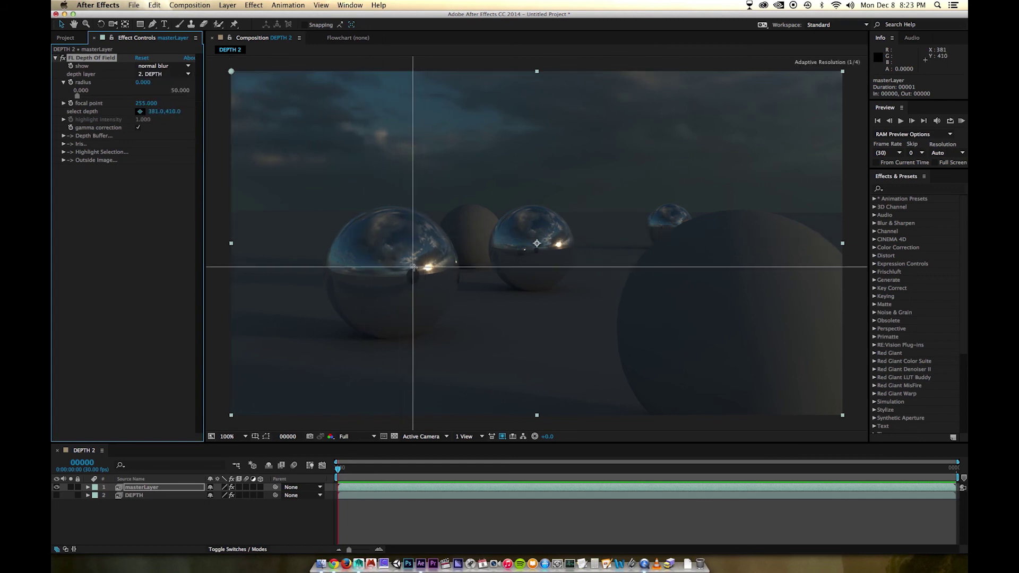
click(546, 224)
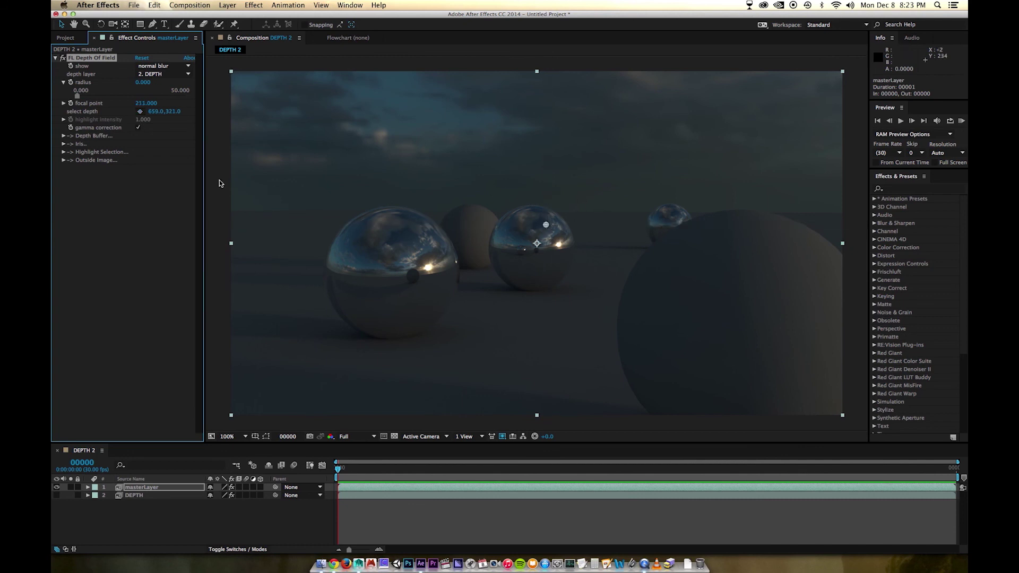
drag(142, 90, 199, 91)
drag(144, 82, 186, 83)
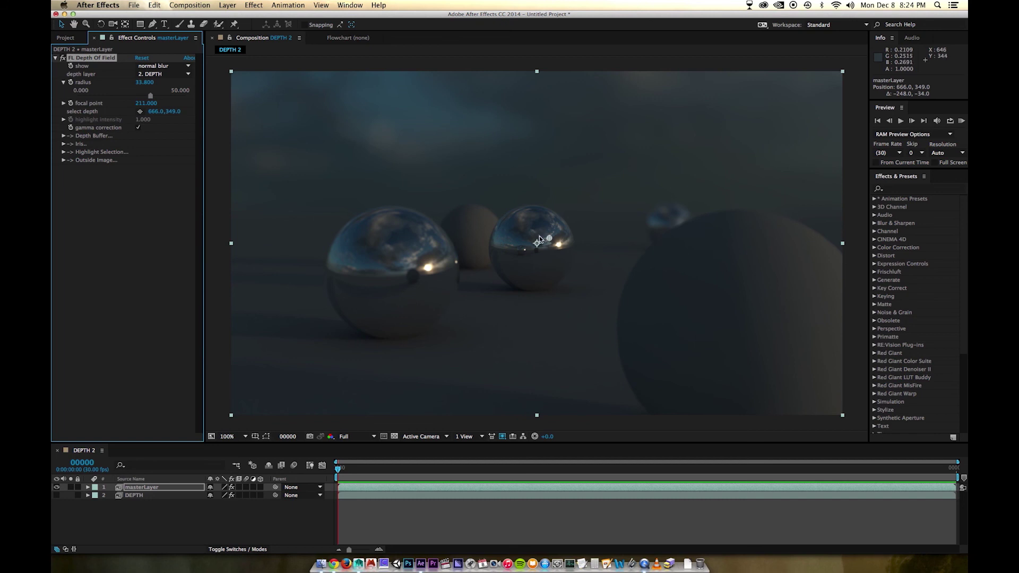
Move the select depth point over the middle and large reflective spheres and place it on the small far sphere
drag(549, 238, 531, 224)
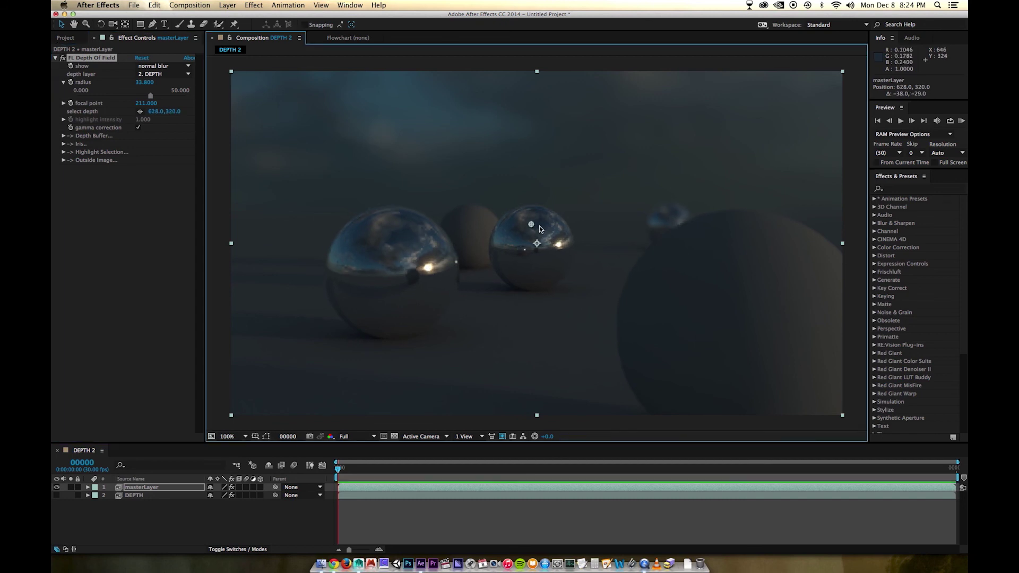
drag(532, 226, 405, 253)
drag(405, 253, 675, 259)
drag(675, 258, 666, 218)
Cycle the project color depth through the other bit depths and back to 32 bpc to compare the blur highlights
click(68, 39)
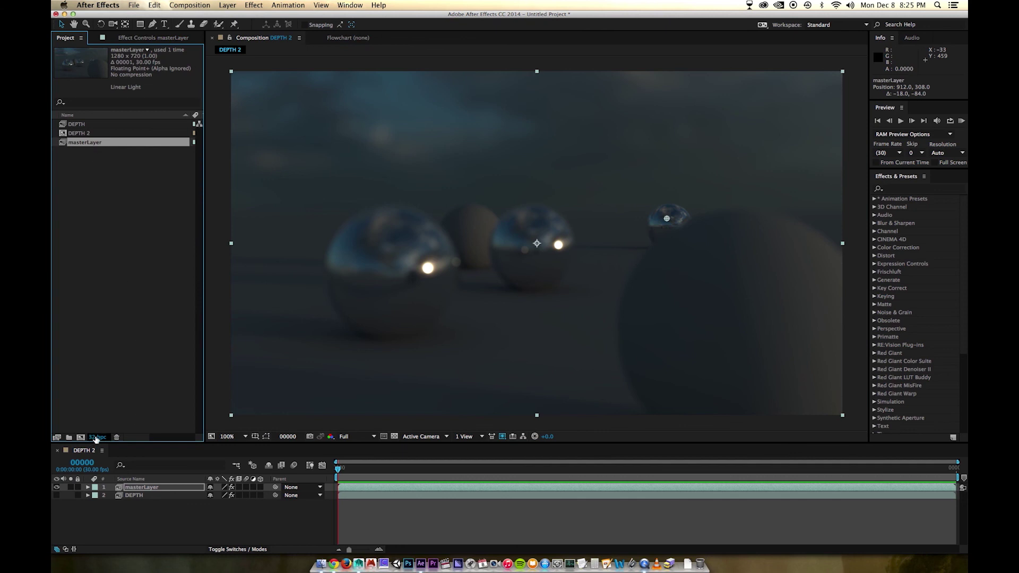
alt+click(98, 439)
alt+click(101, 436)
alt+click(97, 438)
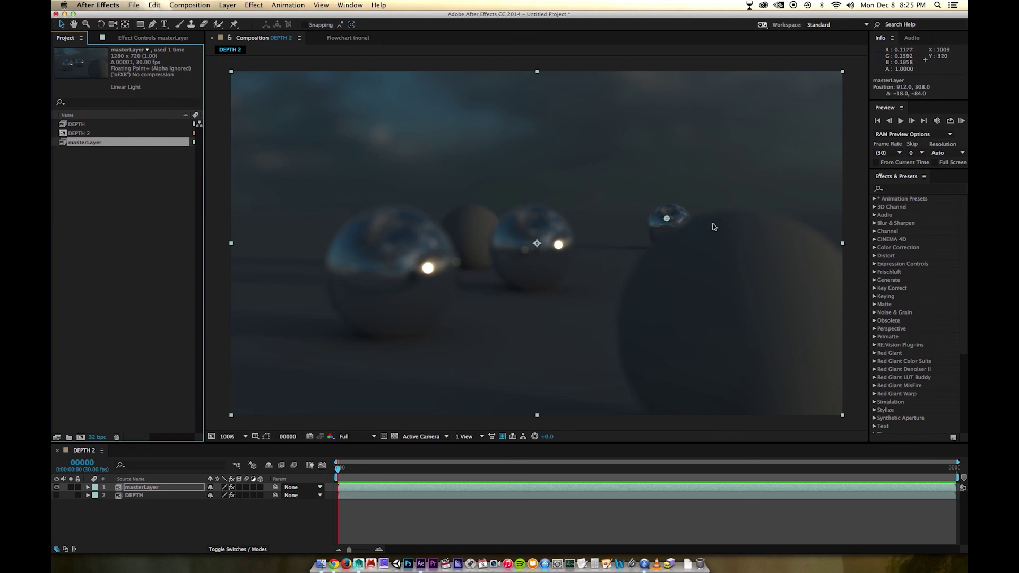
Shift the focus to the middle reflective sphere and return it to the small far sphere at about 920, 309
drag(667, 218, 544, 237)
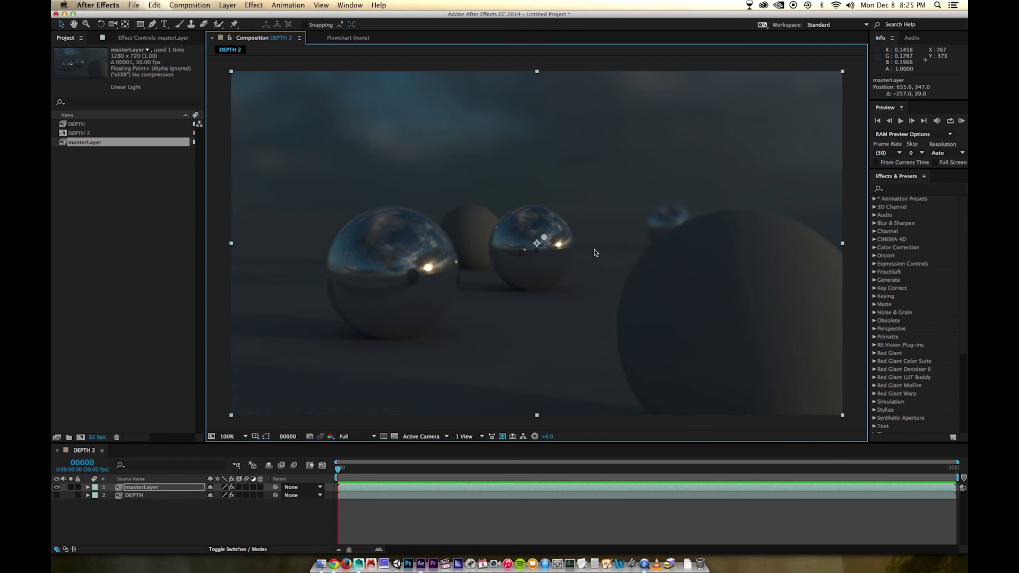
drag(543, 240, 670, 226)
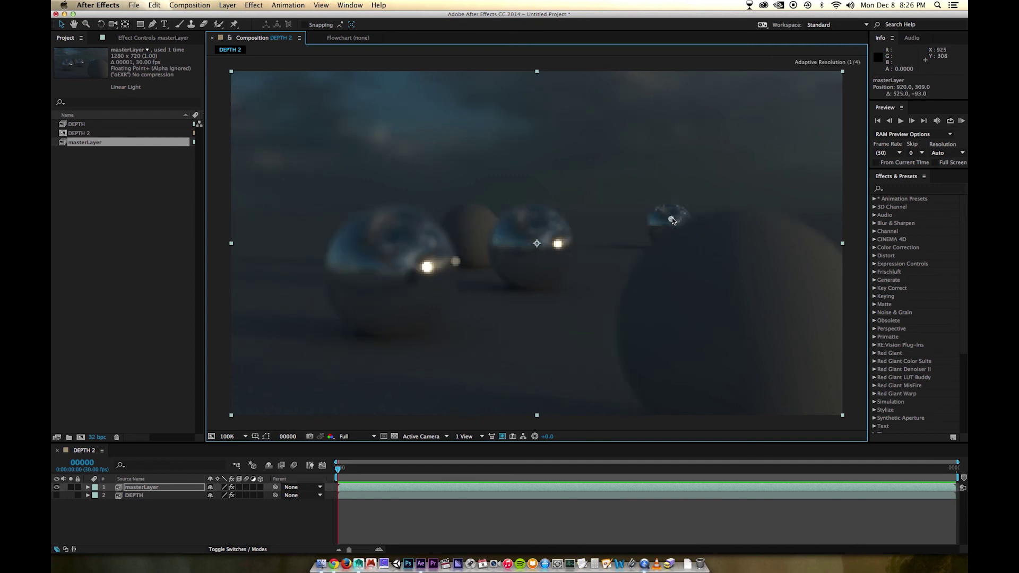